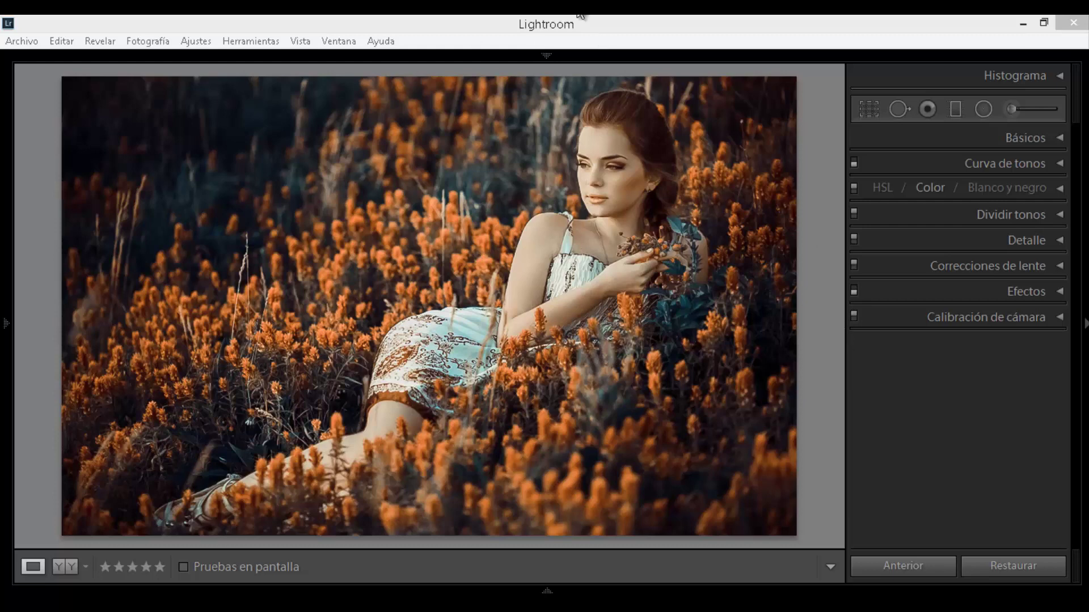
# - Turn on the before/after view and warm the white balance Temperature to +83
pyautogui.click(66, 572)
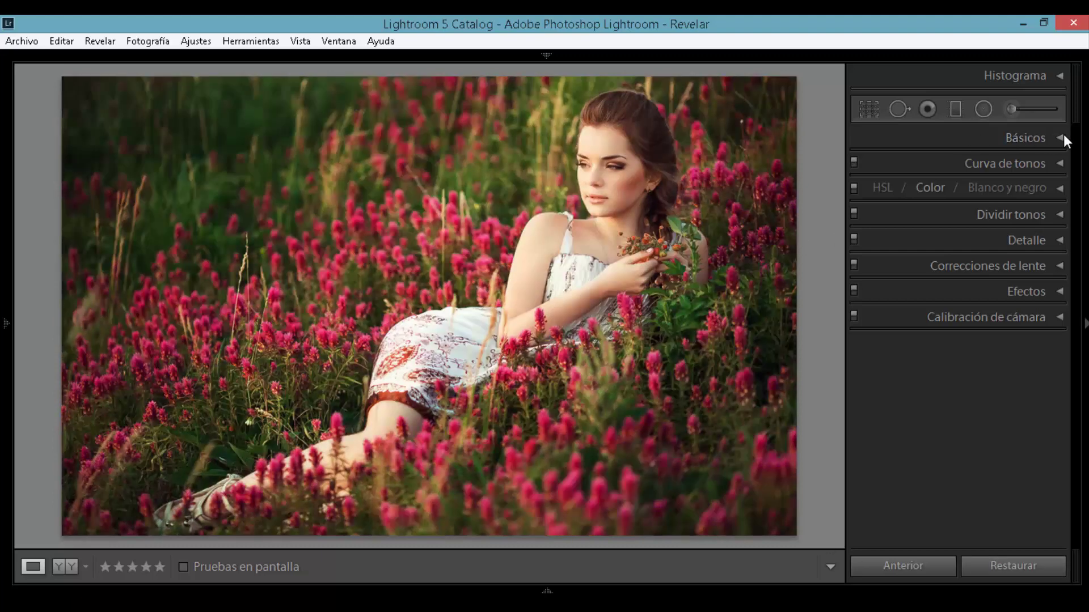
pyautogui.click(1063, 136)
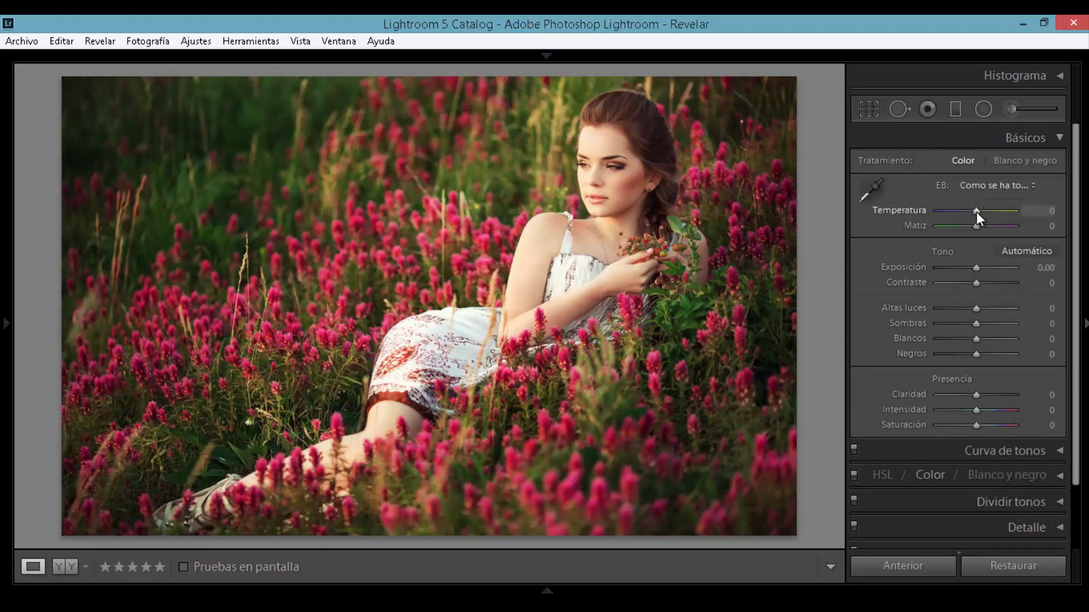
pyautogui.moveTo(976, 211); pyautogui.dragTo(998, 209)
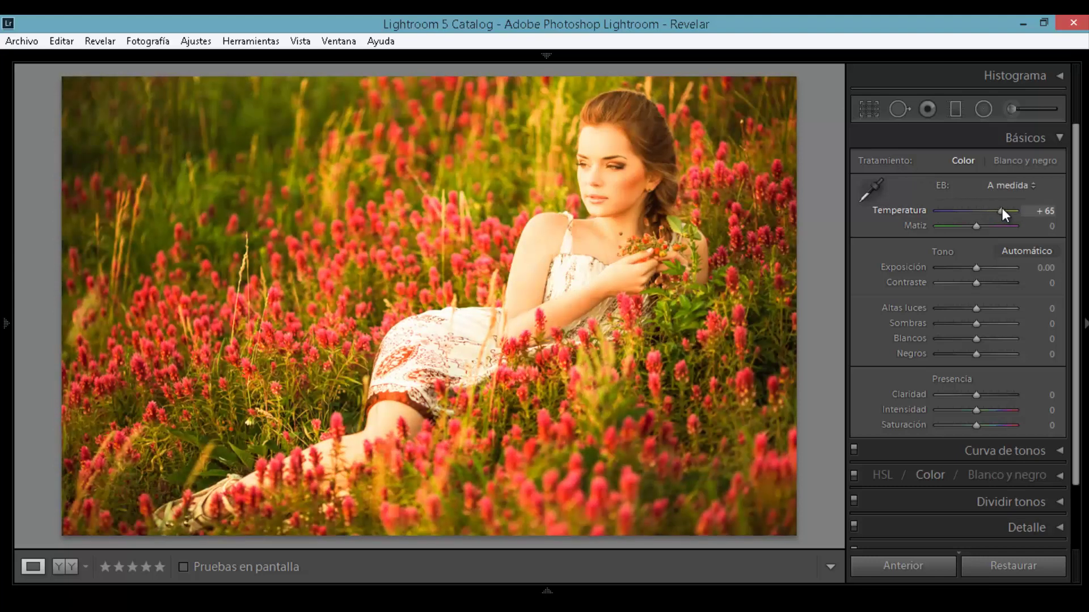
pyautogui.moveTo(1002, 209); pyautogui.dragTo(1005, 210)
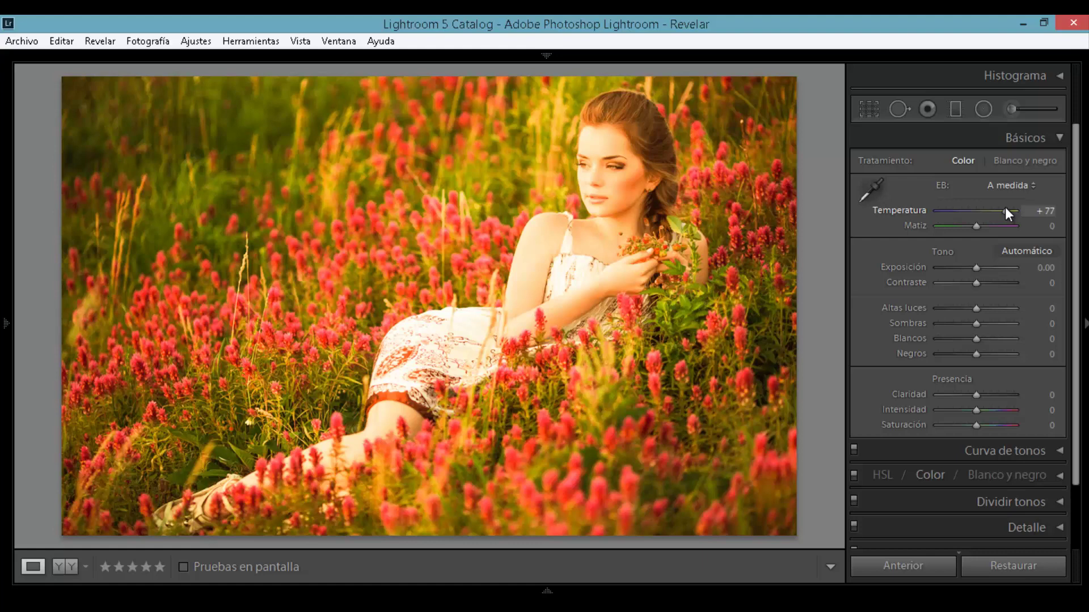
pyautogui.moveTo(1005, 208); pyautogui.dragTo(1007, 208)
pyautogui.moveTo(1077, 332)
pyautogui.mouseDown()
pyautogui.moveTo(1076, 413)
pyautogui.moveTo(1083, 305)
pyautogui.mouseUp()
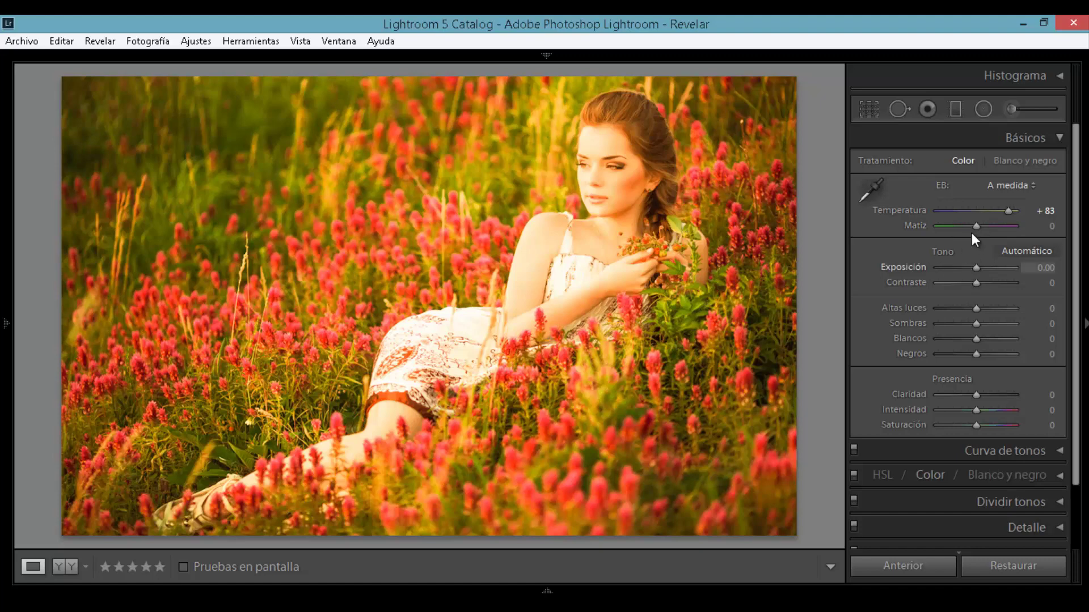
# - Pull Tint toward green to -56 and lower Exposure to -1.15
pyautogui.moveTo(969, 225); pyautogui.dragTo(955, 227)
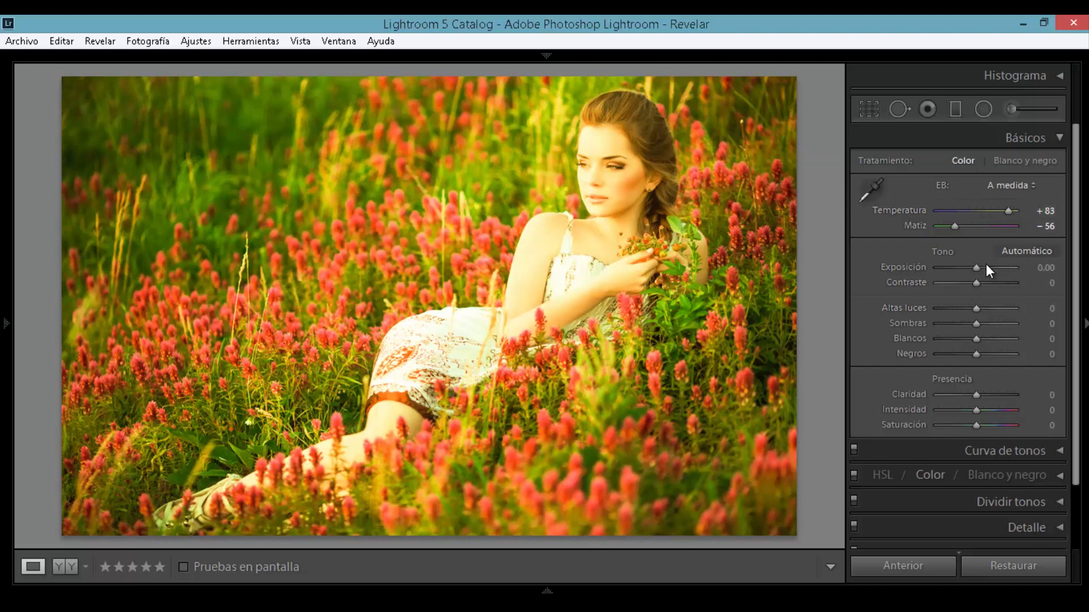
pyautogui.moveTo(974, 264); pyautogui.dragTo(969, 265)
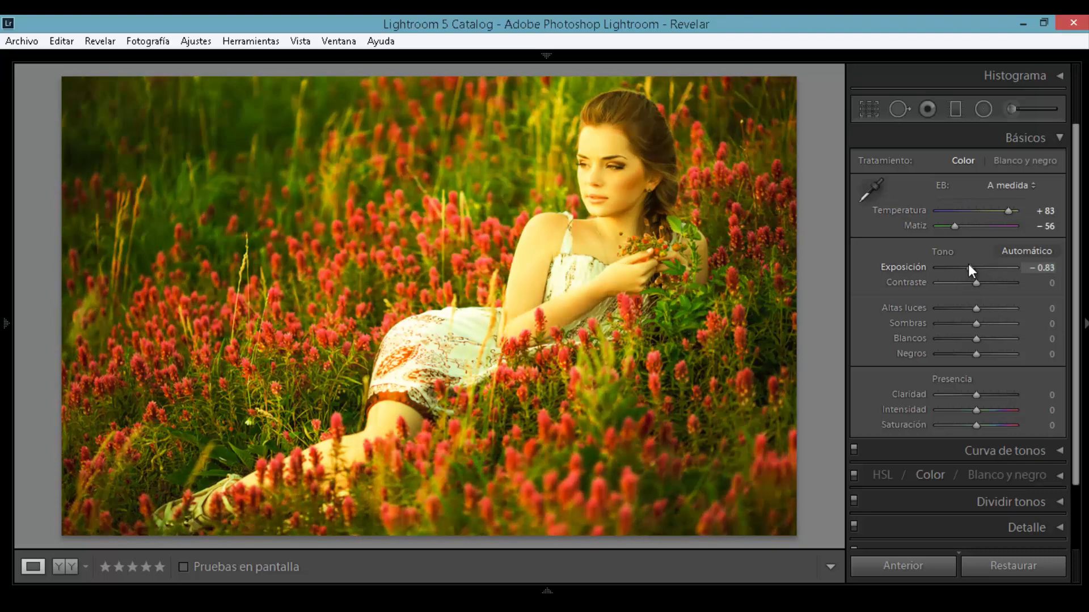
pyautogui.moveTo(969, 265); pyautogui.dragTo(966, 265)
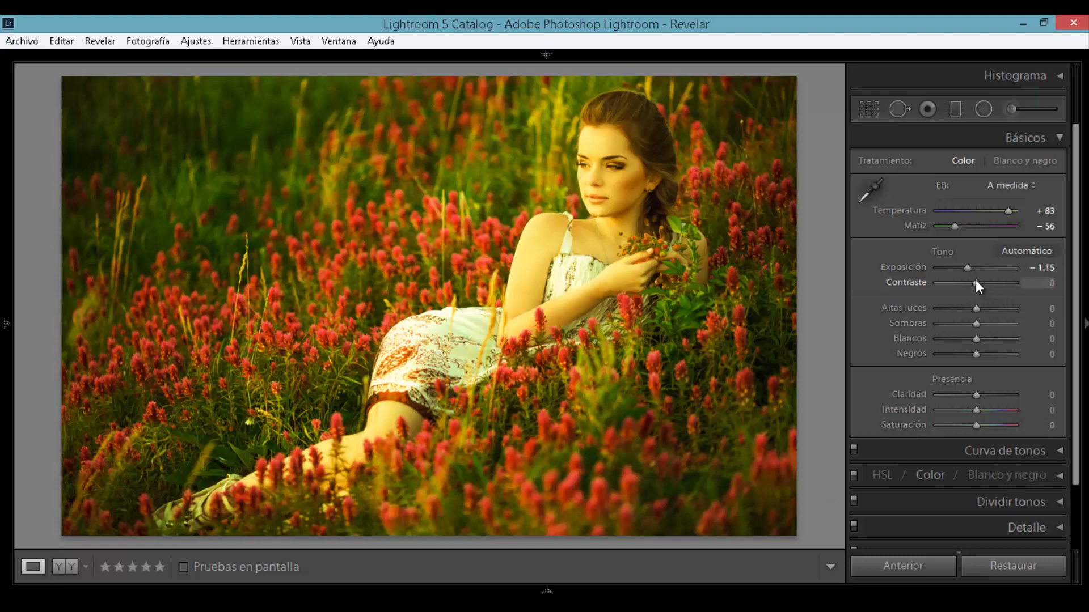
# - Set Contrast +8, Highlights -100, Shadows -40, Blacks -10 and Clarity +12
pyautogui.moveTo(975, 282); pyautogui.dragTo(979, 282)
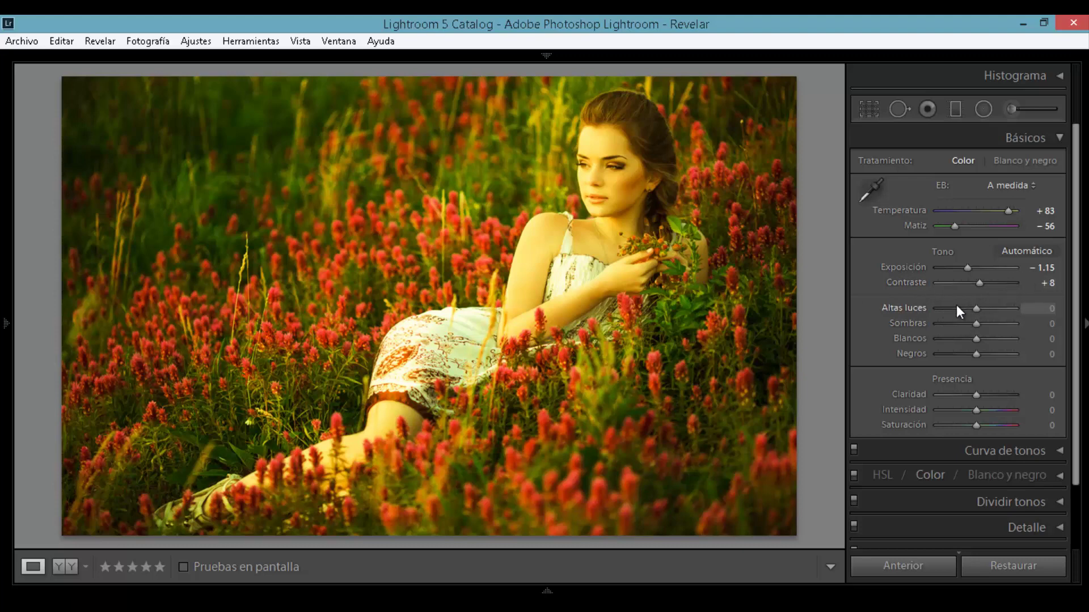
pyautogui.moveTo(956, 308); pyautogui.dragTo(901, 318)
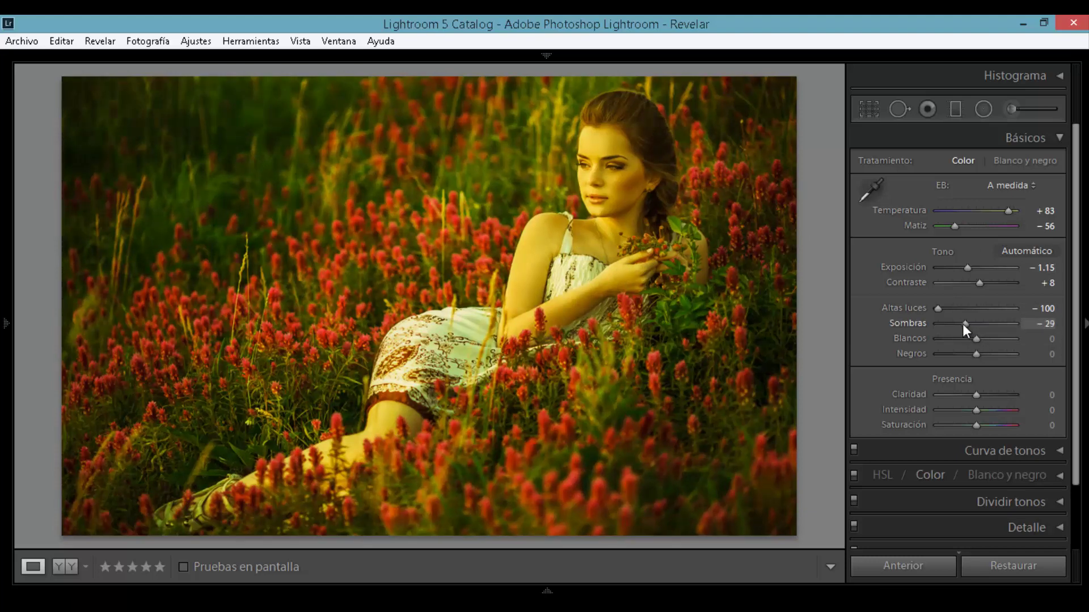
pyautogui.moveTo(962, 325); pyautogui.dragTo(959, 328)
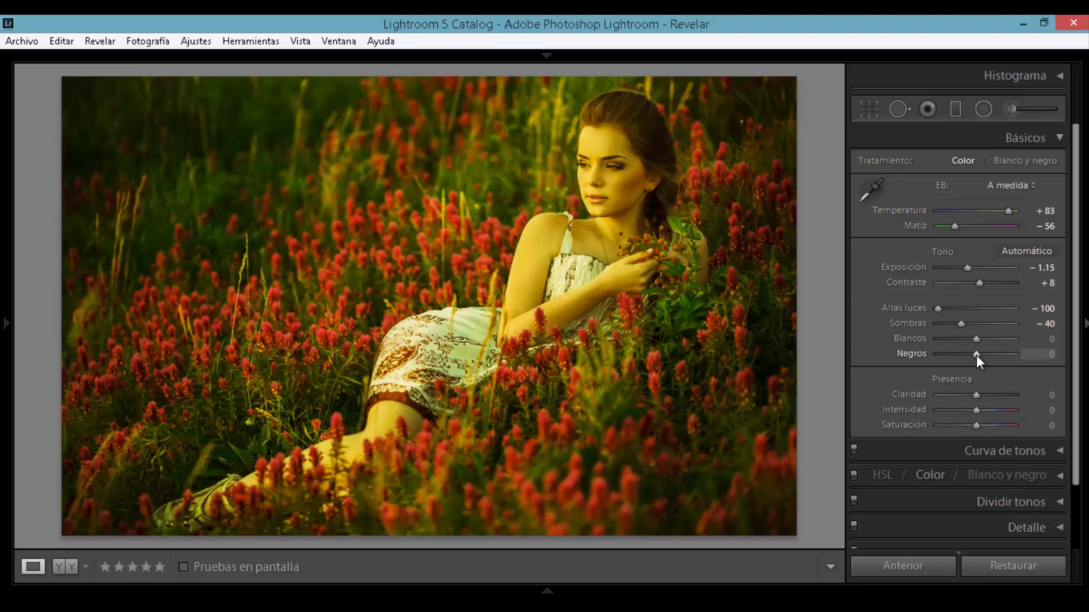
pyautogui.moveTo(976, 356); pyautogui.dragTo(973, 356)
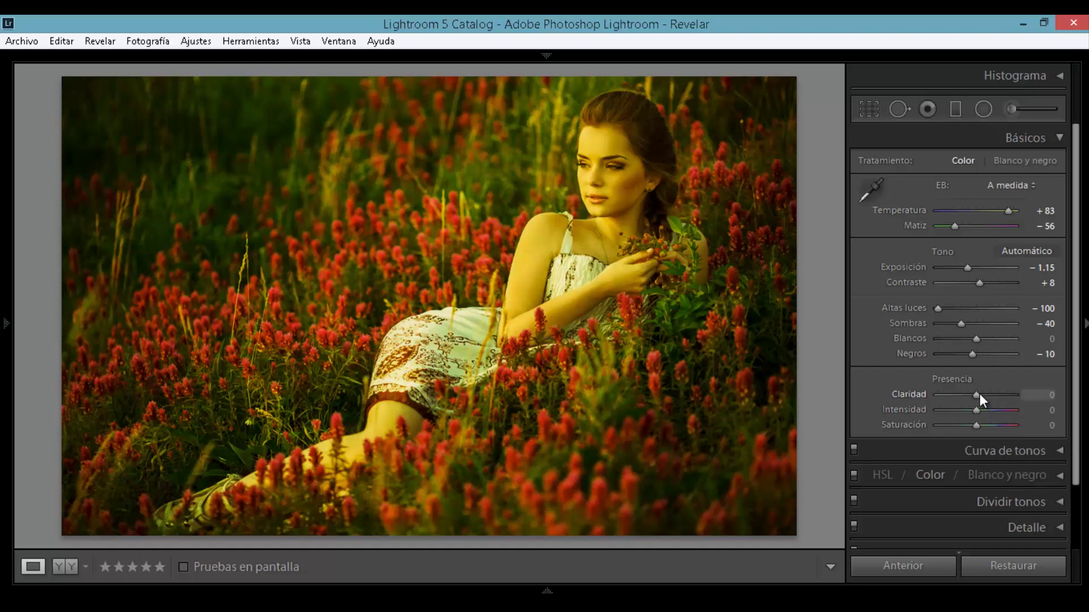
pyautogui.moveTo(981, 394); pyautogui.dragTo(984, 395)
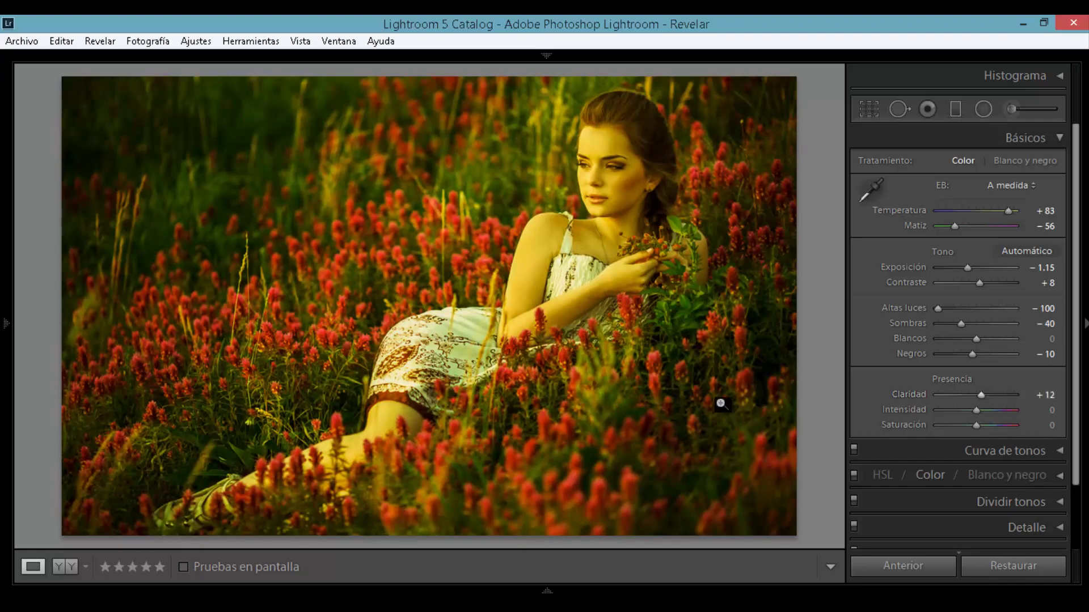
pyautogui.click(629, 179)
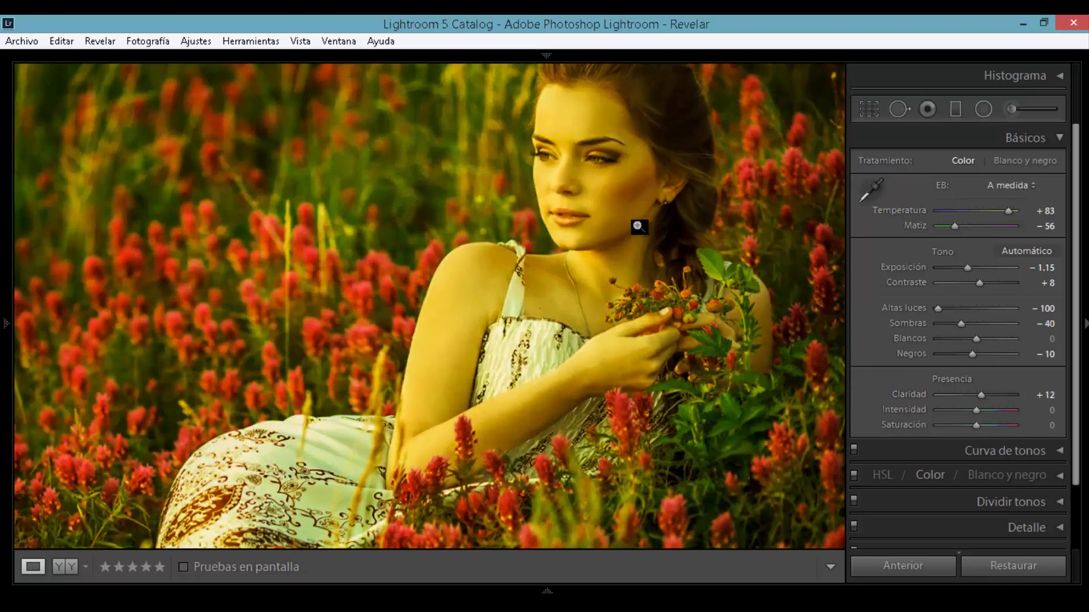
pyautogui.click(638, 227)
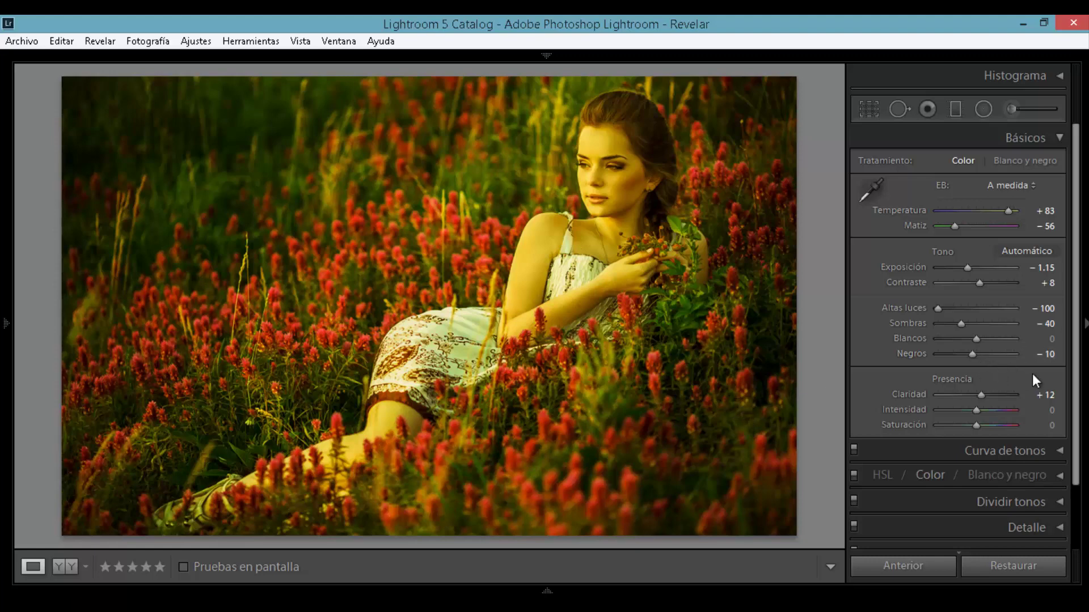
# - In HSL Color mode, set the reds to Saturation -4 and Luminance +12
pyautogui.click(890, 474)
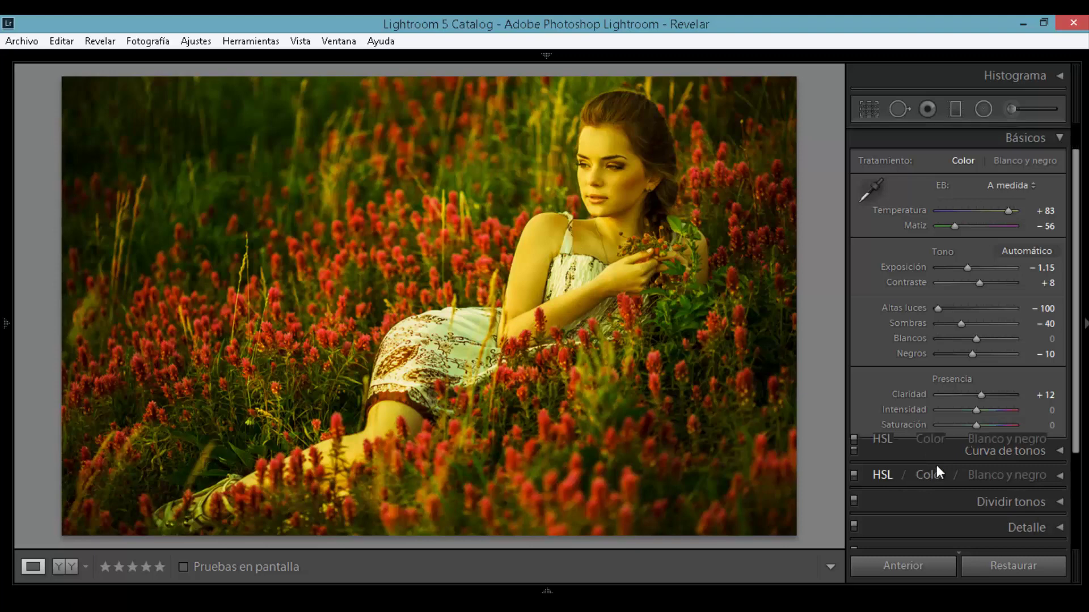
pyautogui.scroll(-2, 1038, 414)
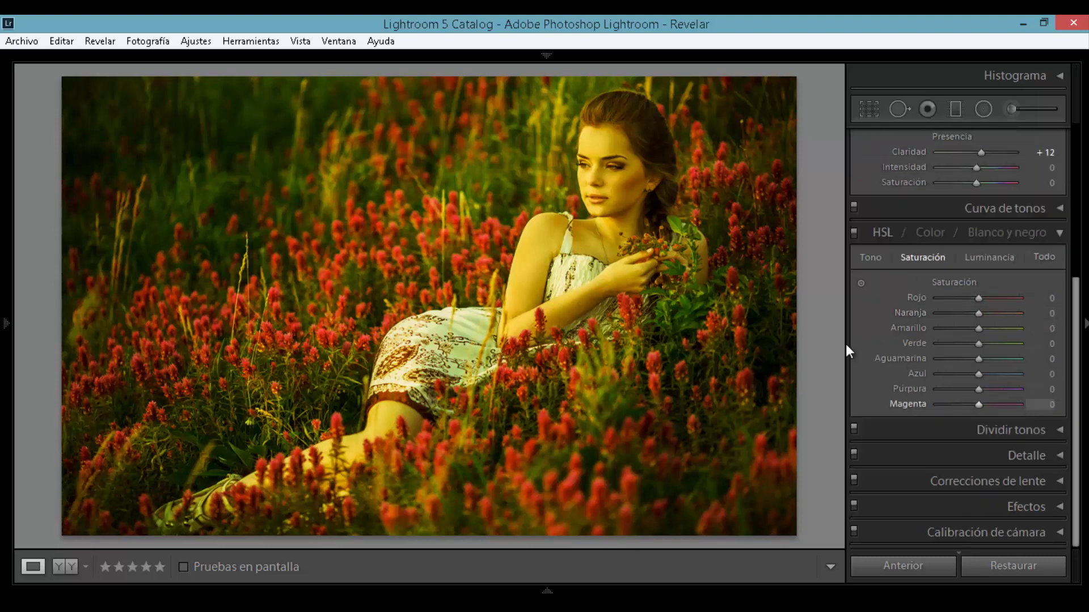
pyautogui.click(871, 257)
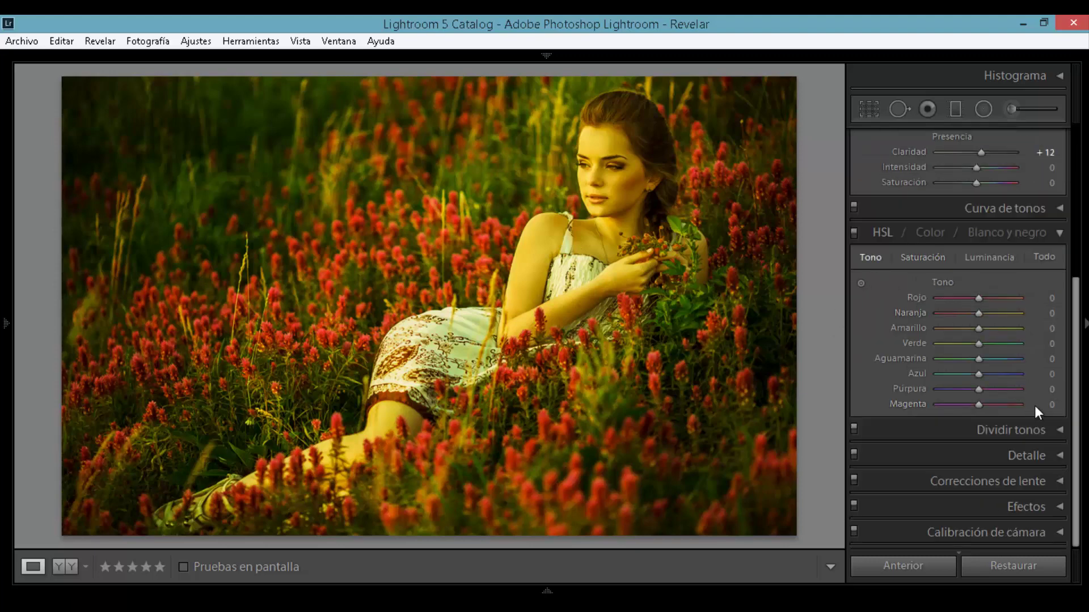
pyautogui.click(929, 233)
pyautogui.click(887, 334)
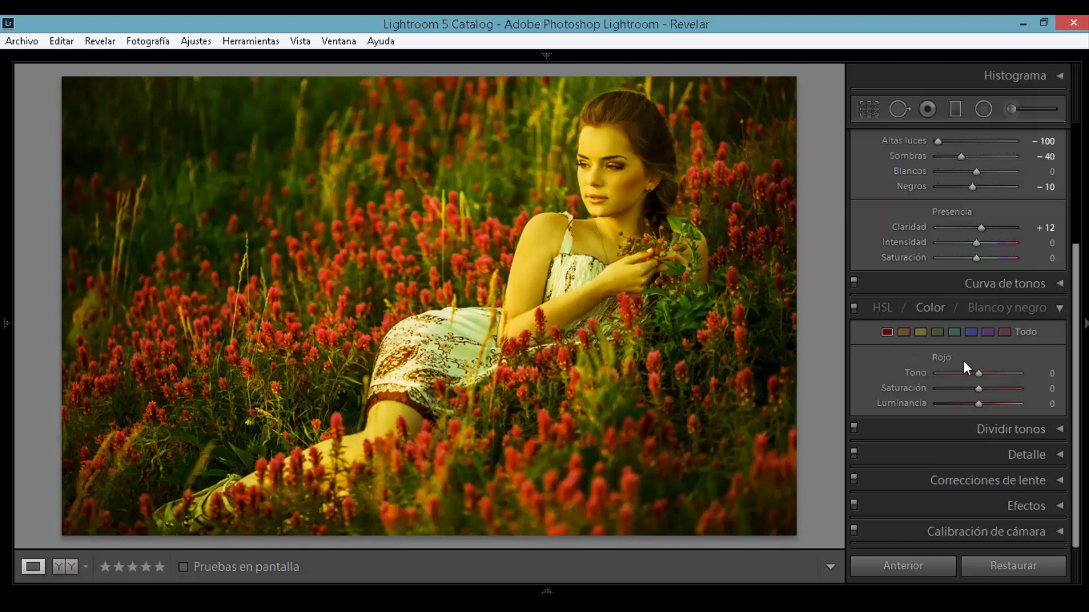
pyautogui.moveTo(978, 388); pyautogui.dragTo(971, 388)
pyautogui.moveTo(981, 405); pyautogui.dragTo(982, 405)
# - Set the oranges to Saturation -20 and Luminance +10
pyautogui.click(902, 332)
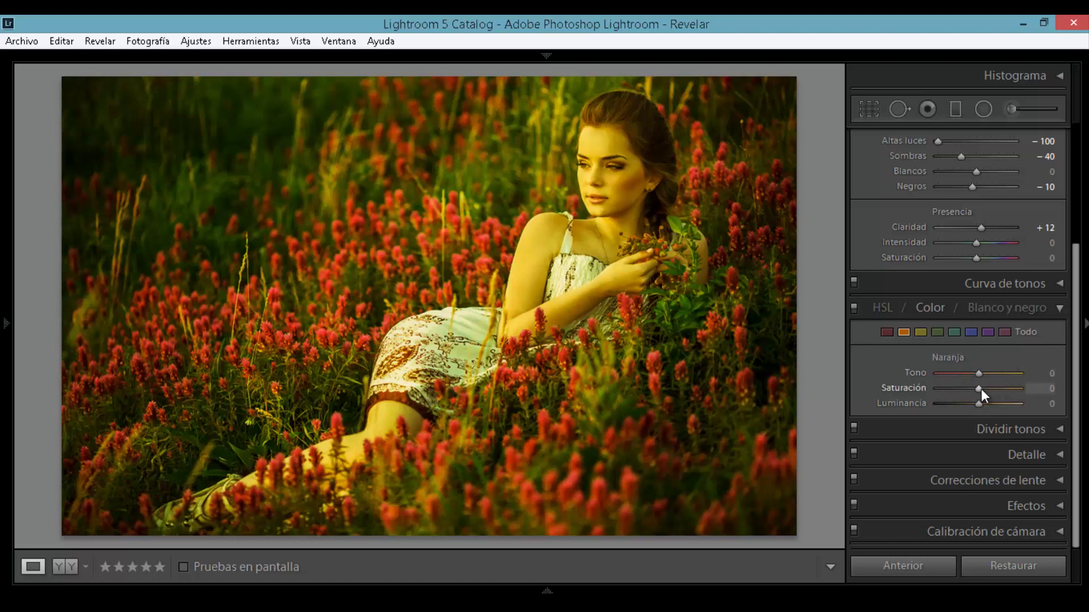
pyautogui.moveTo(979, 389); pyautogui.dragTo(973, 392)
pyautogui.moveTo(969, 388); pyautogui.dragTo(968, 388)
pyautogui.moveTo(968, 388); pyautogui.dragTo(972, 387)
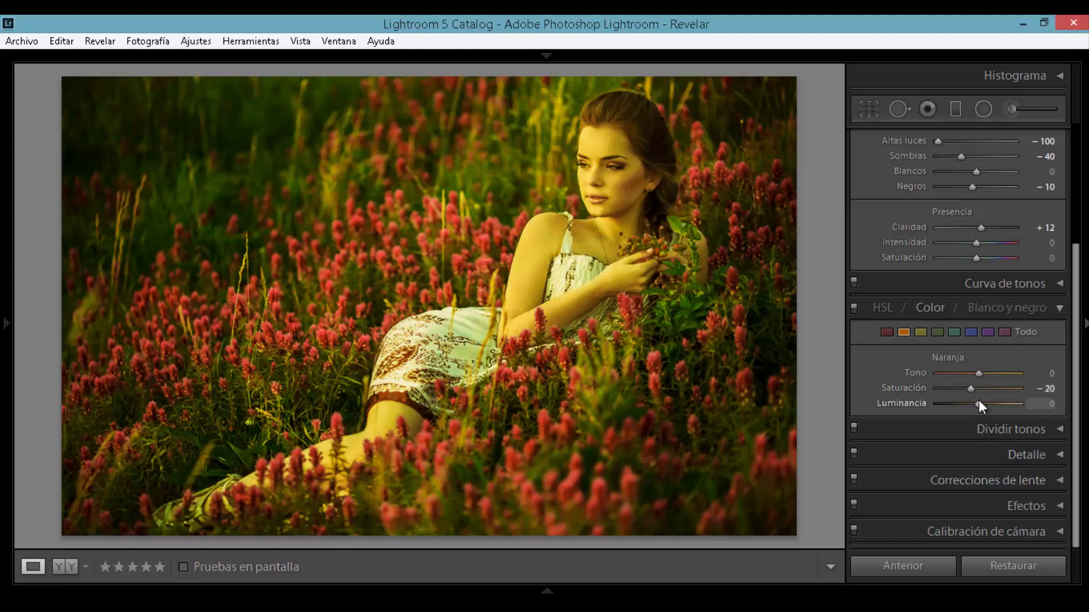
pyautogui.moveTo(981, 405); pyautogui.dragTo(982, 405)
pyautogui.moveTo(985, 406); pyautogui.dragTo(986, 406)
# - Set the yellows to Saturation -57 and Luminance +12
pyautogui.click(921, 333)
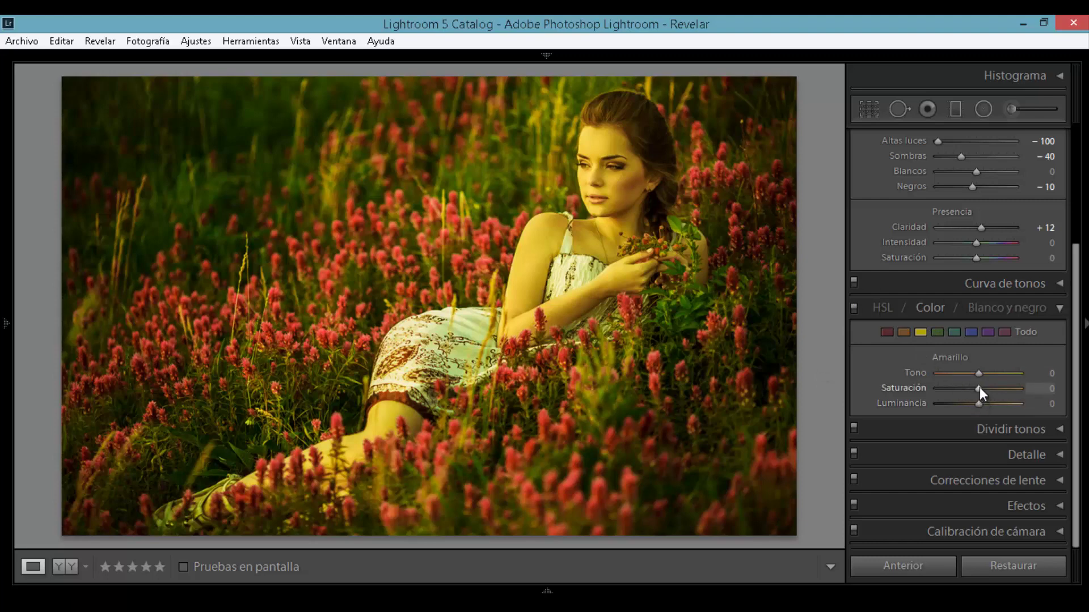
pyautogui.moveTo(979, 387); pyautogui.dragTo(956, 395)
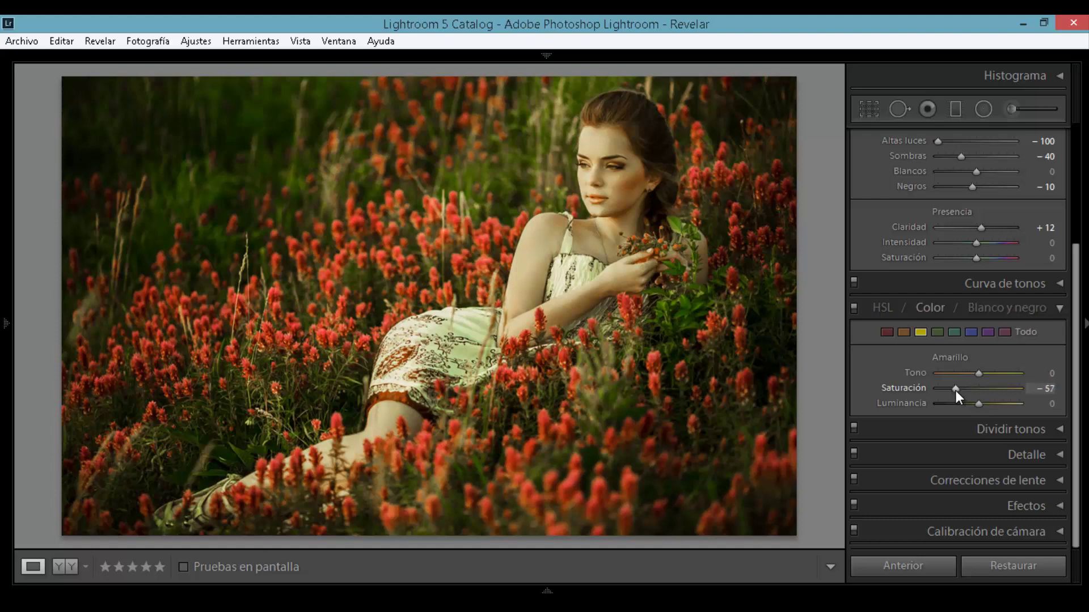
pyautogui.moveTo(979, 401); pyautogui.dragTo(983, 401)
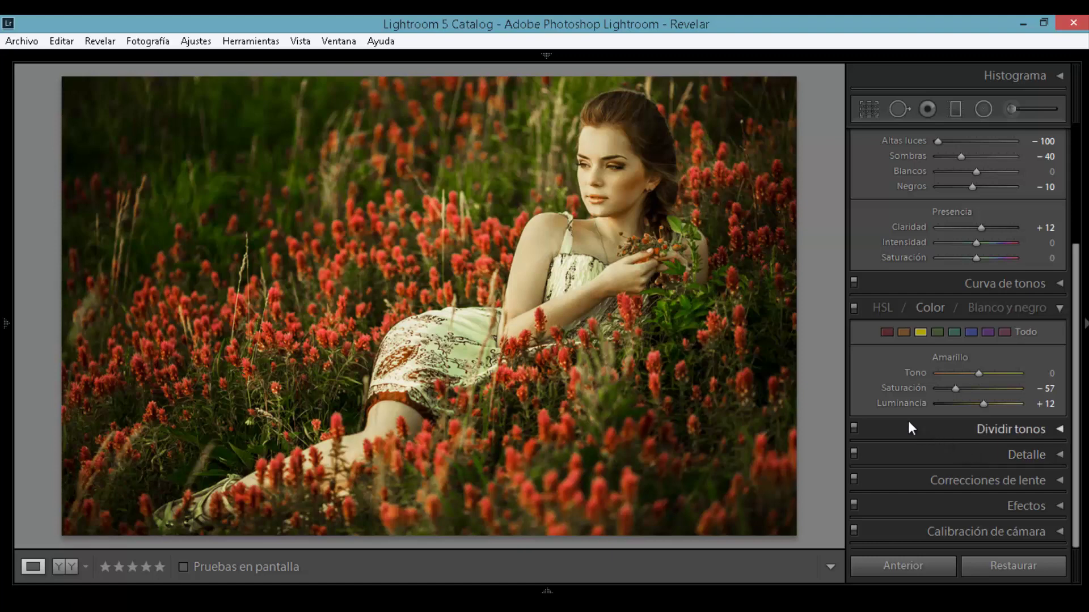
# - Set the greens to Hue +73, Saturation -80 and Luminance about +65
pyautogui.click(937, 334)
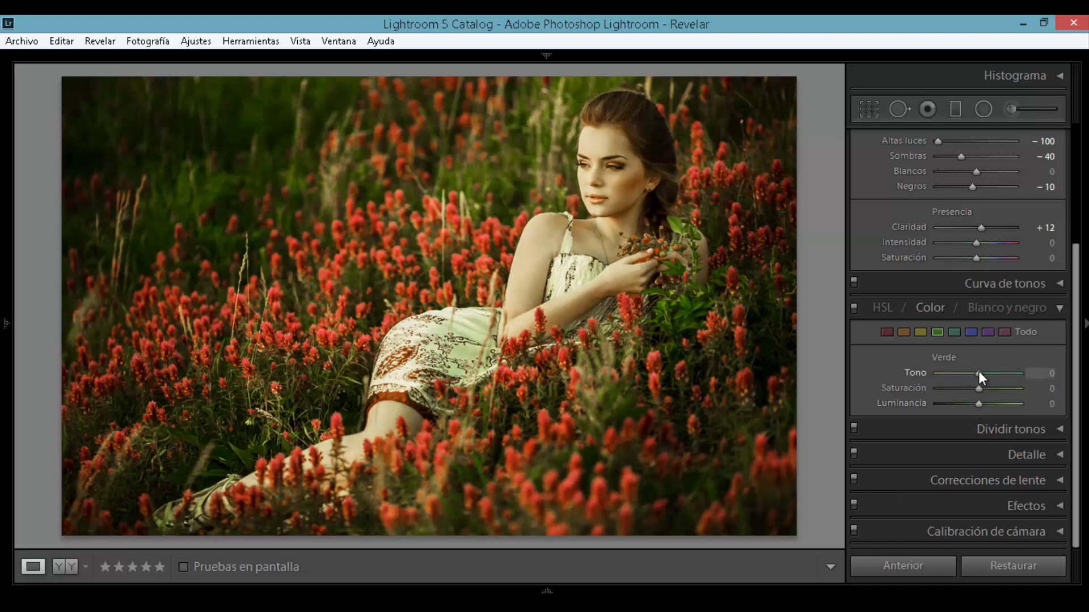
pyautogui.moveTo(979, 373); pyautogui.dragTo(1007, 373)
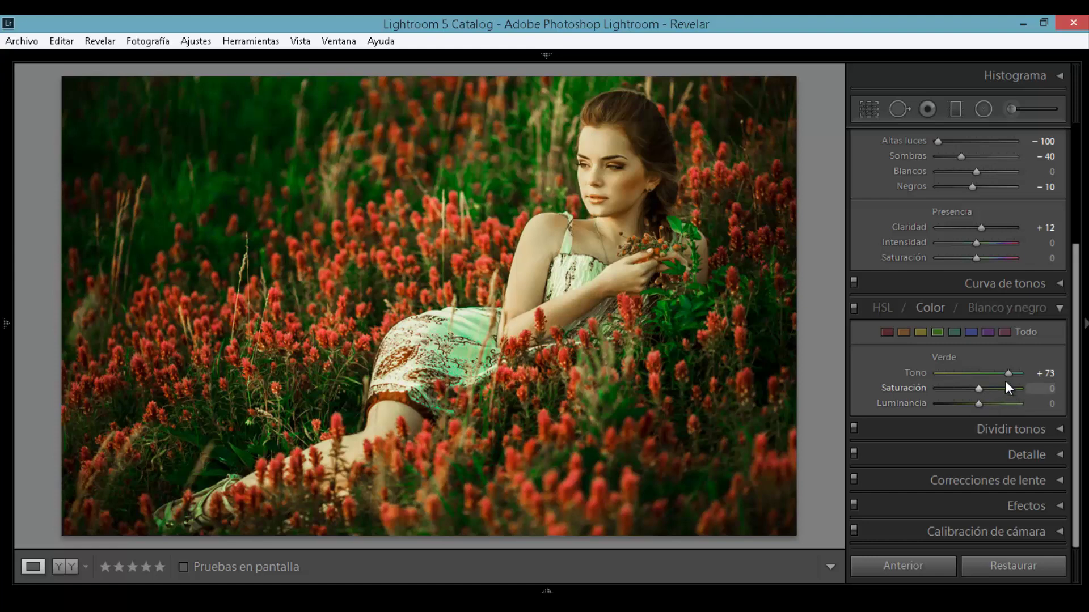
pyautogui.moveTo(978, 388); pyautogui.dragTo(948, 393)
pyautogui.moveTo(946, 388); pyautogui.dragTo(943, 392)
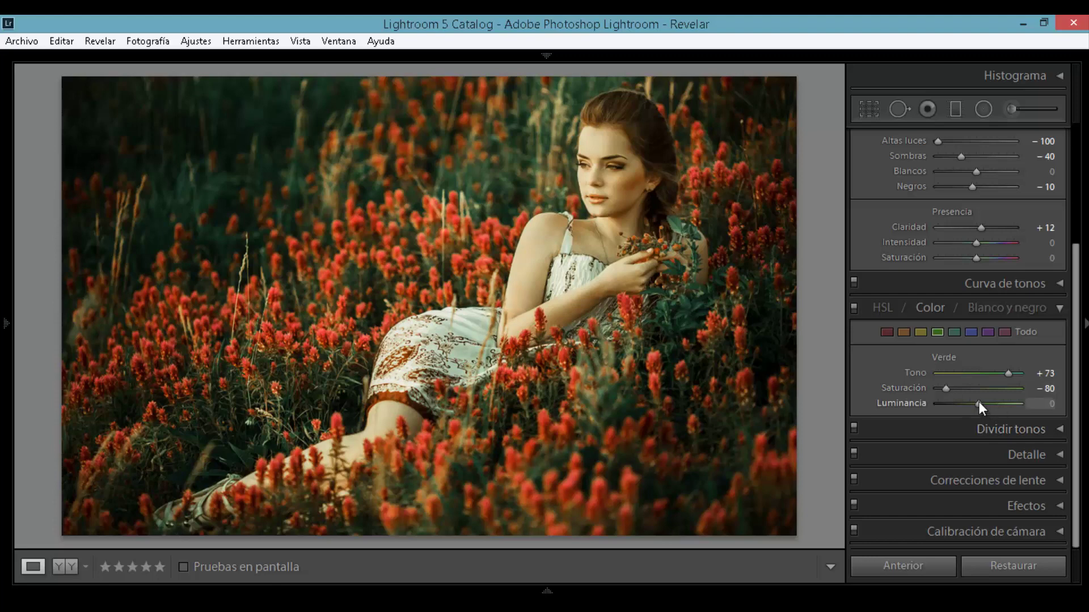
pyautogui.moveTo(978, 403); pyautogui.dragTo(1002, 401)
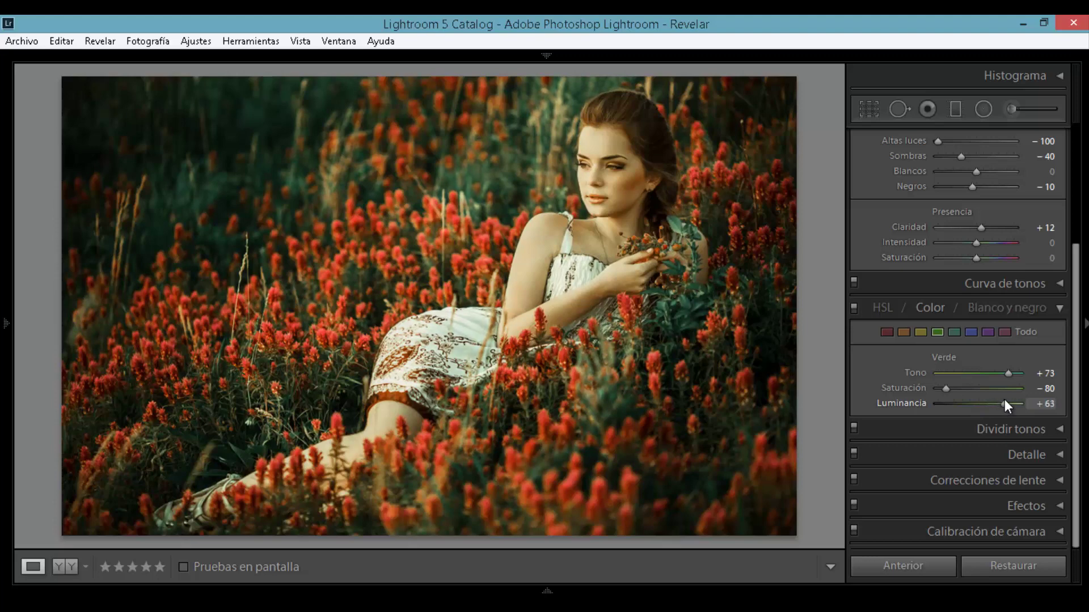
pyautogui.moveTo(1005, 404); pyautogui.dragTo(1007, 404)
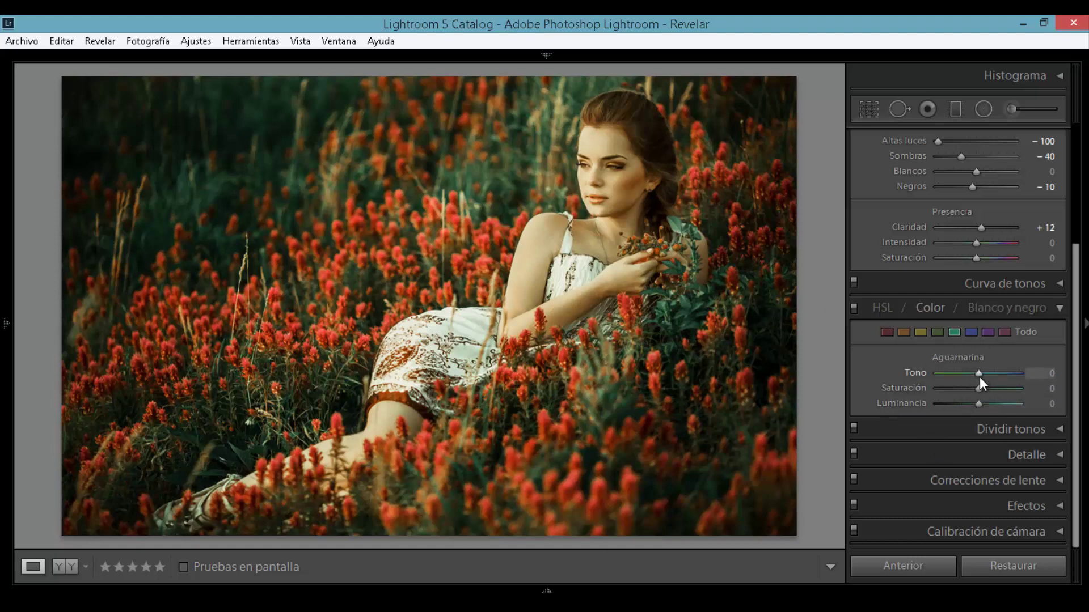
# - Set the aqua tones to Hue +18, Saturation -59 and Luminance +45
pyautogui.moveTo(979, 374); pyautogui.dragTo(988, 374)
pyautogui.moveTo(991, 376)
pyautogui.mouseDown()
pyautogui.moveTo(927, 389)
pyautogui.moveTo(940, 389)
pyautogui.mouseUp()
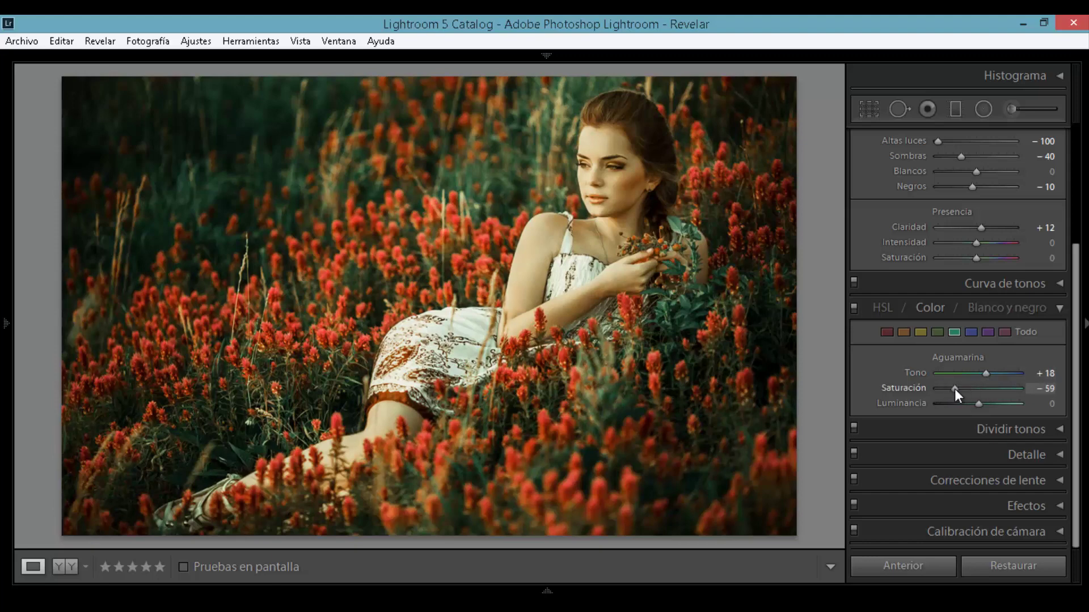
pyautogui.click(958, 389)
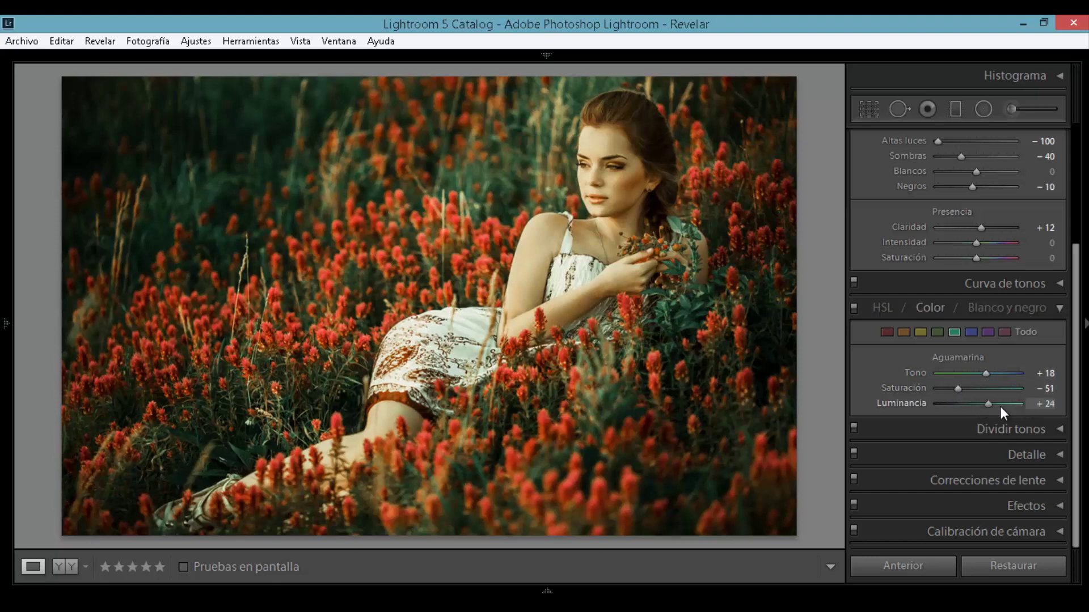
pyautogui.moveTo(994, 404); pyautogui.dragTo(1003, 403)
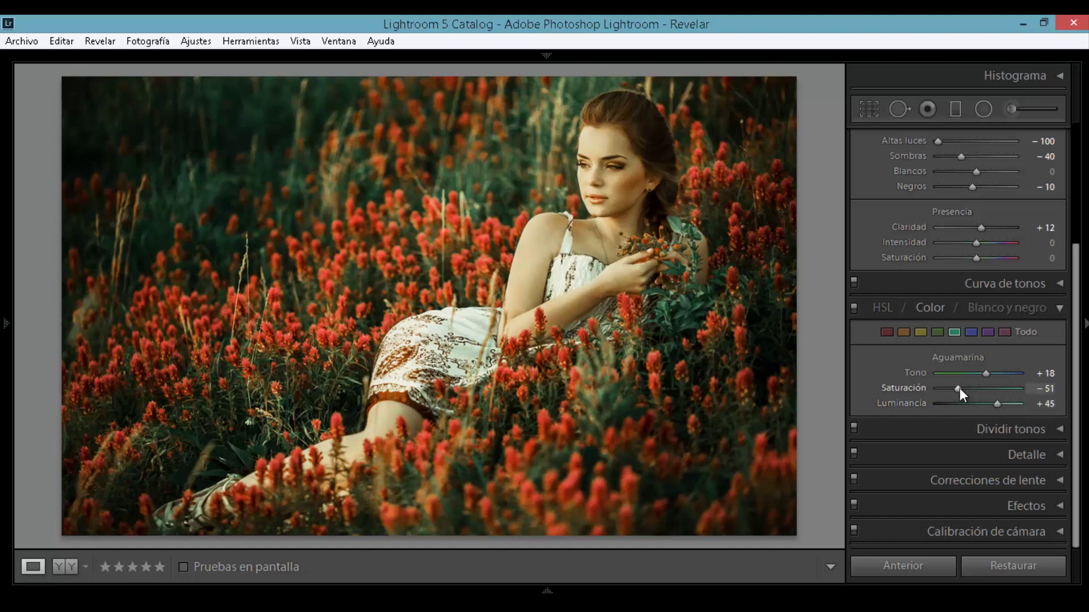
pyautogui.moveTo(960, 388); pyautogui.dragTo(957, 394)
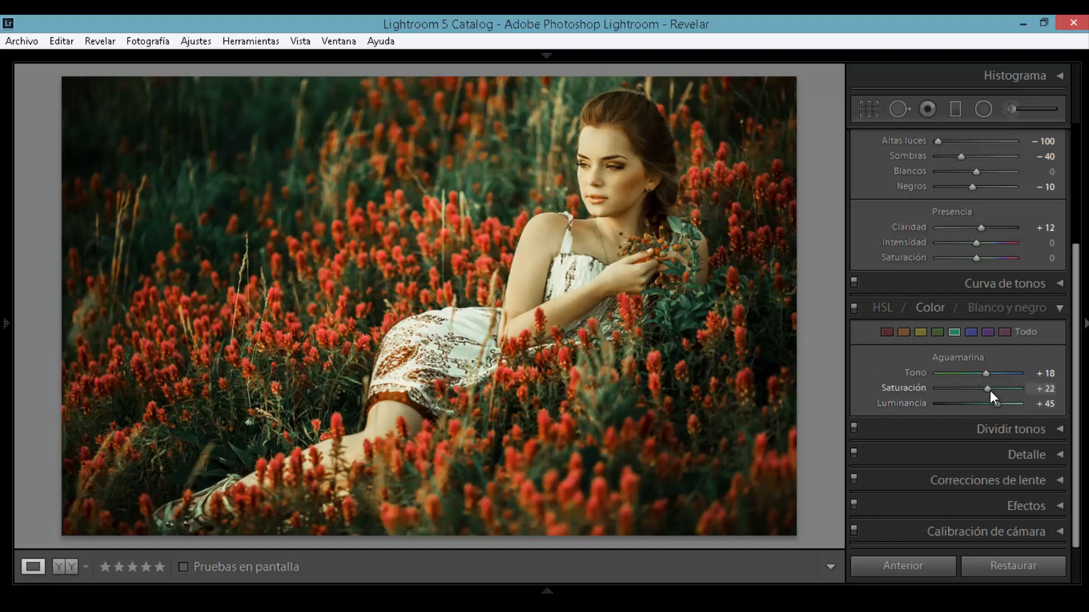
pyautogui.click(958, 393)
pyautogui.moveTo(961, 393)
pyautogui.mouseDown()
pyautogui.moveTo(917, 396)
pyautogui.moveTo(988, 401)
pyautogui.moveTo(955, 397)
pyautogui.mouseUp()
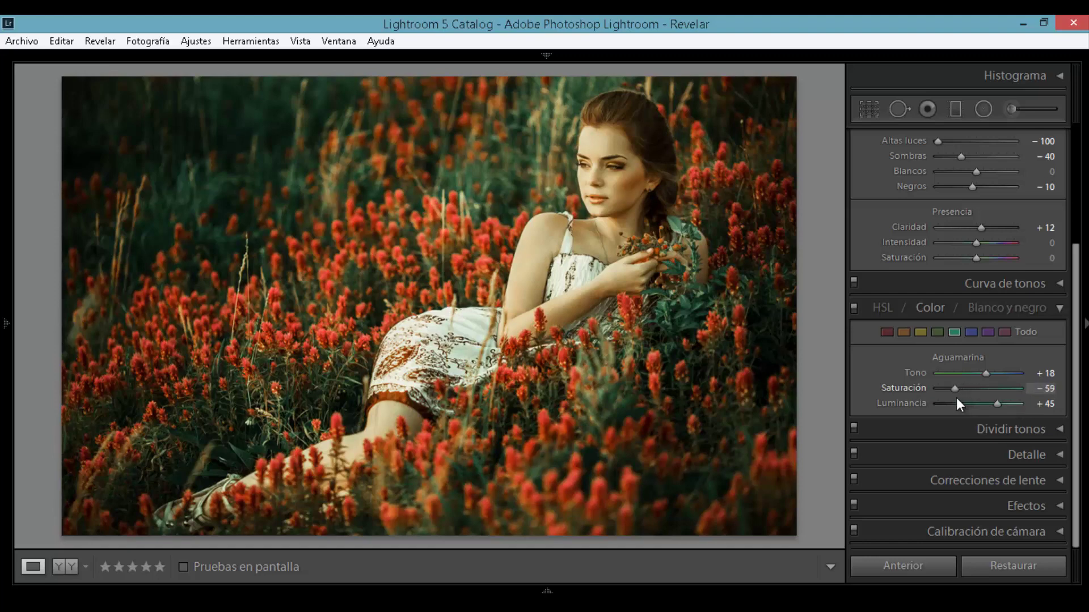
# - Set the blues to Hue +2 and Saturation +100
pyautogui.click(970, 332)
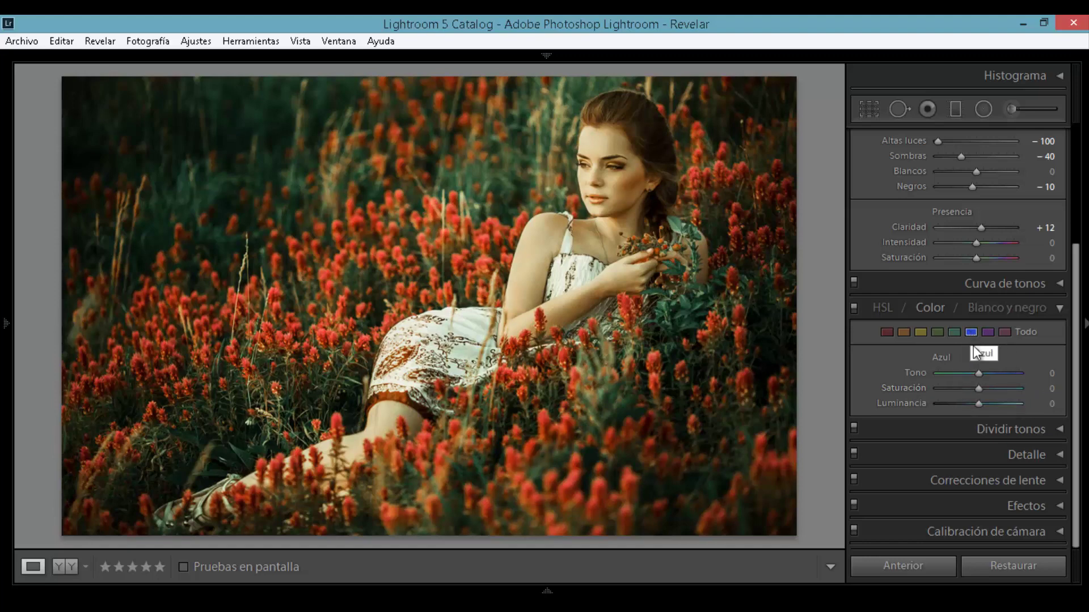
pyautogui.moveTo(973, 373)
pyautogui.mouseDown()
pyautogui.moveTo(1001, 374)
pyautogui.moveTo(979, 374)
pyautogui.moveTo(1004, 392)
pyautogui.mouseUp()
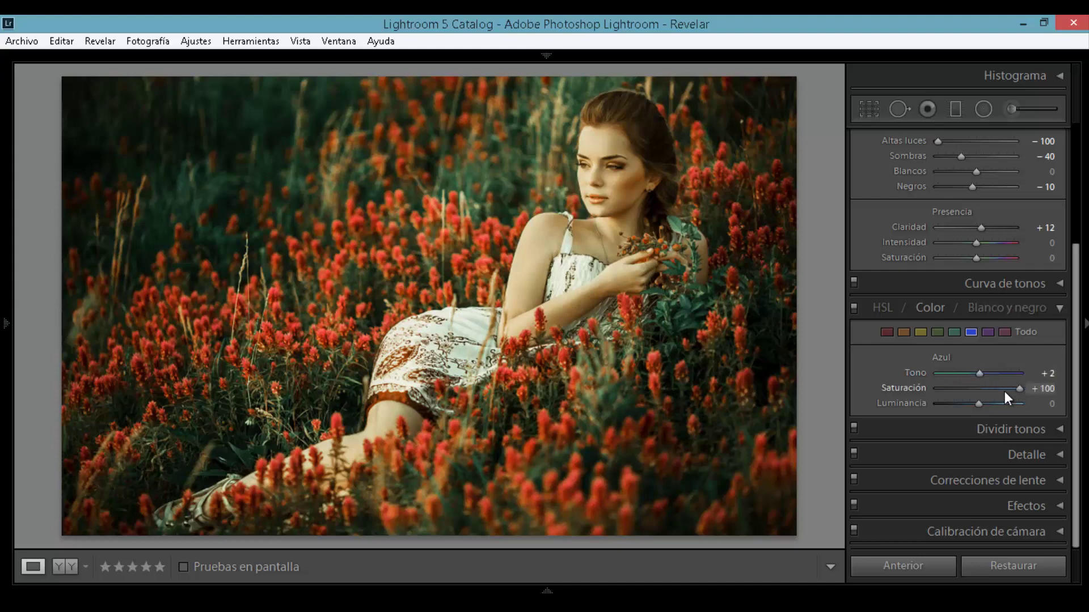
pyautogui.click(987, 332)
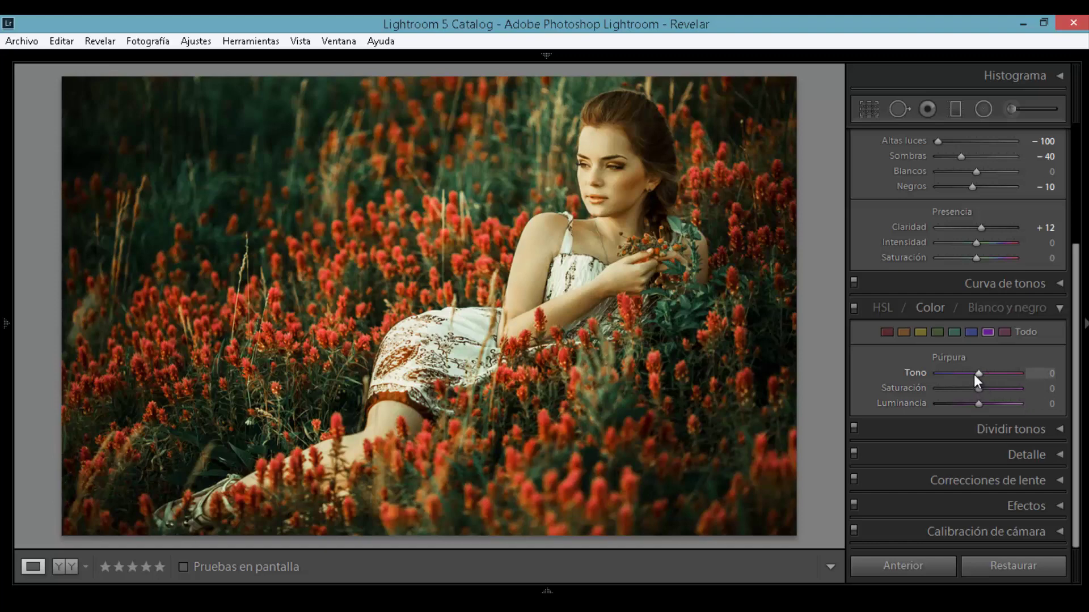
# - Shift purple Hue to +20, lower its saturation slightly, and brighten Luminance to about +63
pyautogui.moveTo(975, 374); pyautogui.dragTo(985, 373)
pyautogui.moveTo(986, 372); pyautogui.dragTo(987, 372)
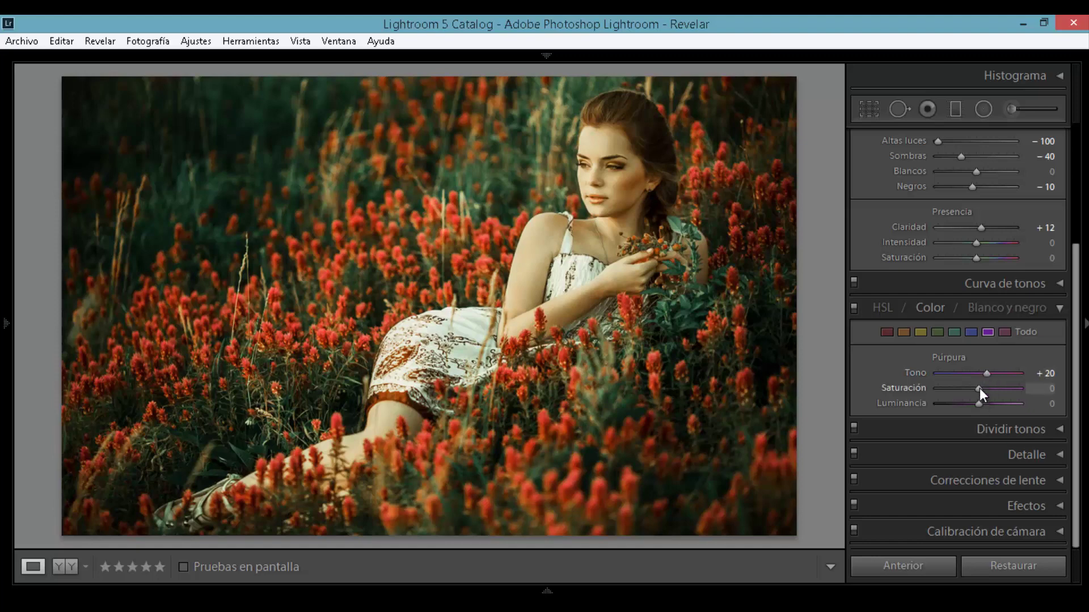
pyautogui.moveTo(974, 387); pyautogui.dragTo(972, 388)
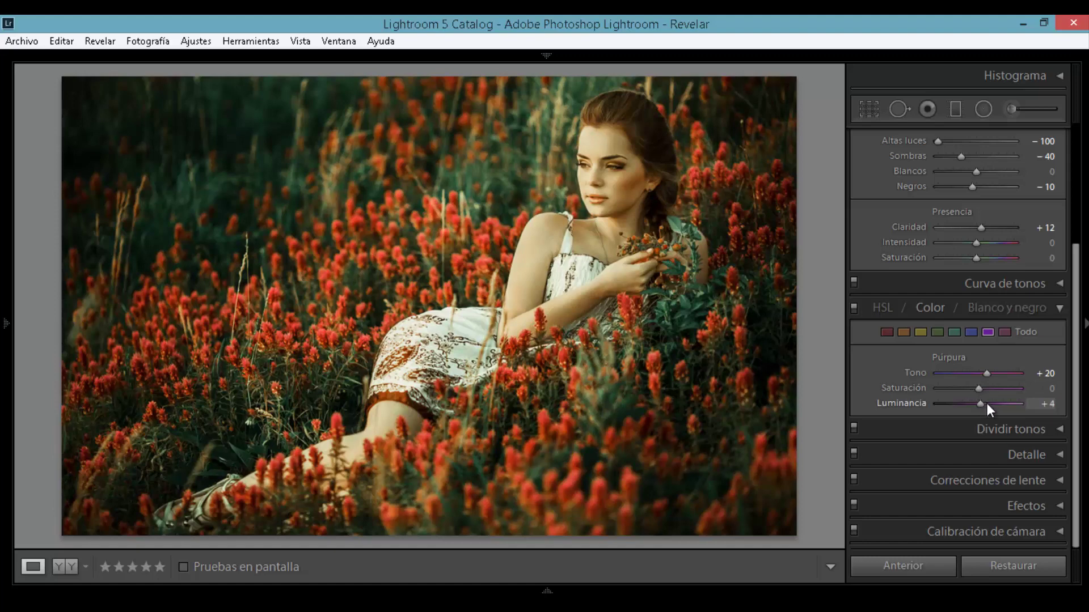
pyautogui.click(1045, 403)
pyautogui.write('-2')
pyautogui.press('Return')
pyautogui.write('100')
pyautogui.press('Return')
pyautogui.moveTo(1006, 406); pyautogui.dragTo(1004, 408)
pyautogui.click(1003, 334)
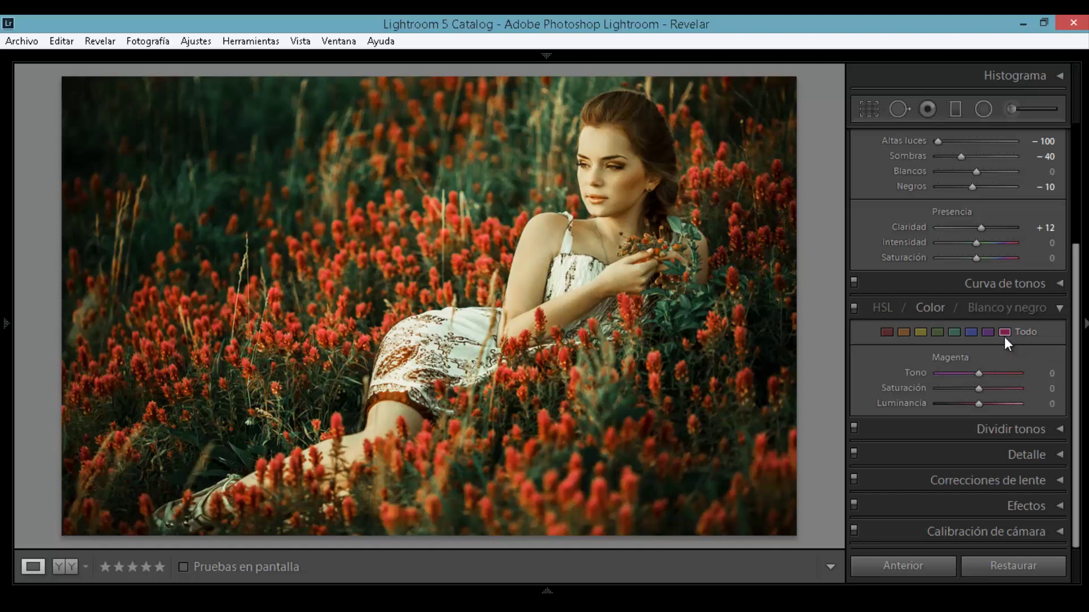
# - Adjust the magenta luminance slider, leaving it at +2
pyautogui.moveTo(978, 404); pyautogui.dragTo(1042, 400)
pyautogui.scroll(3, 985, 403)
pyautogui.scroll(2, 1001, 403)
pyautogui.scroll(2, 998, 402)
pyautogui.scroll(3, 985, 403)
pyautogui.doubleClick(985, 402)
# - Collapse the HSL and Basic groups and expand Split Toning, with highlight hue at 0
pyautogui.click(1058, 308)
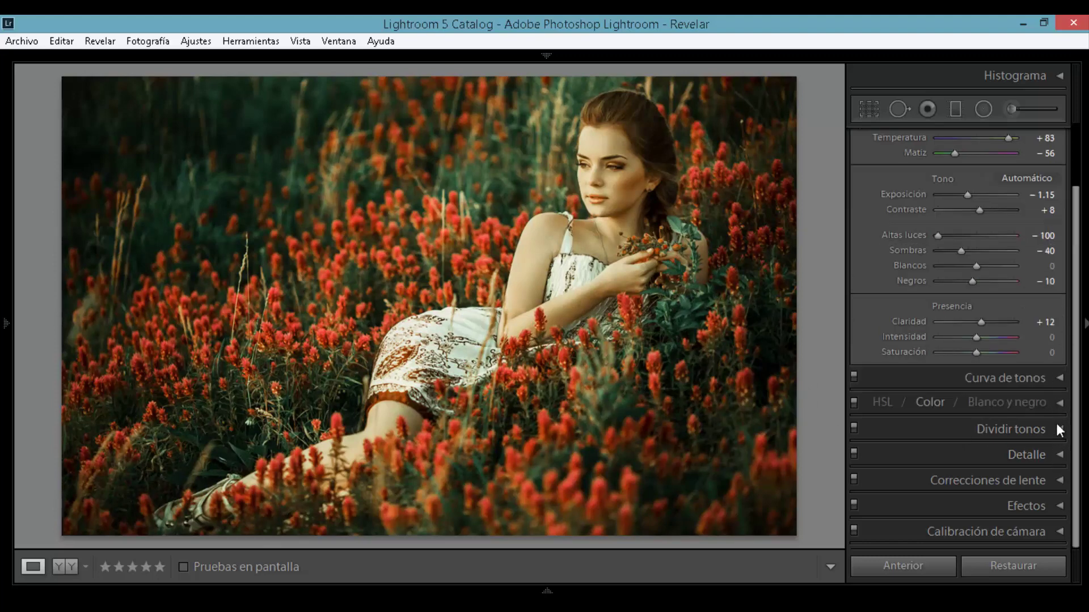
pyautogui.click(1058, 378)
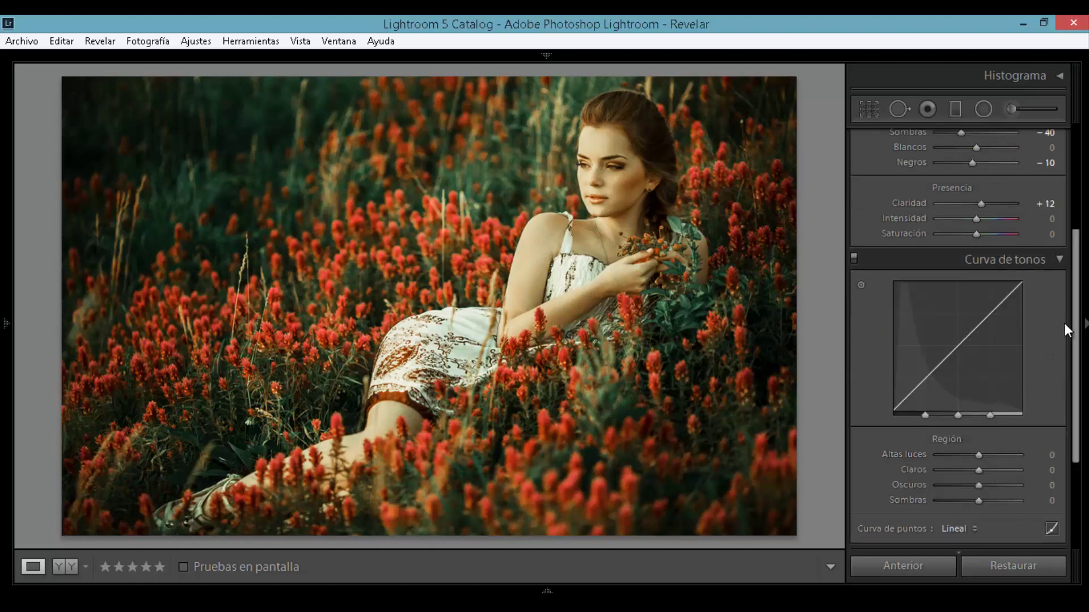
pyautogui.click(1059, 259)
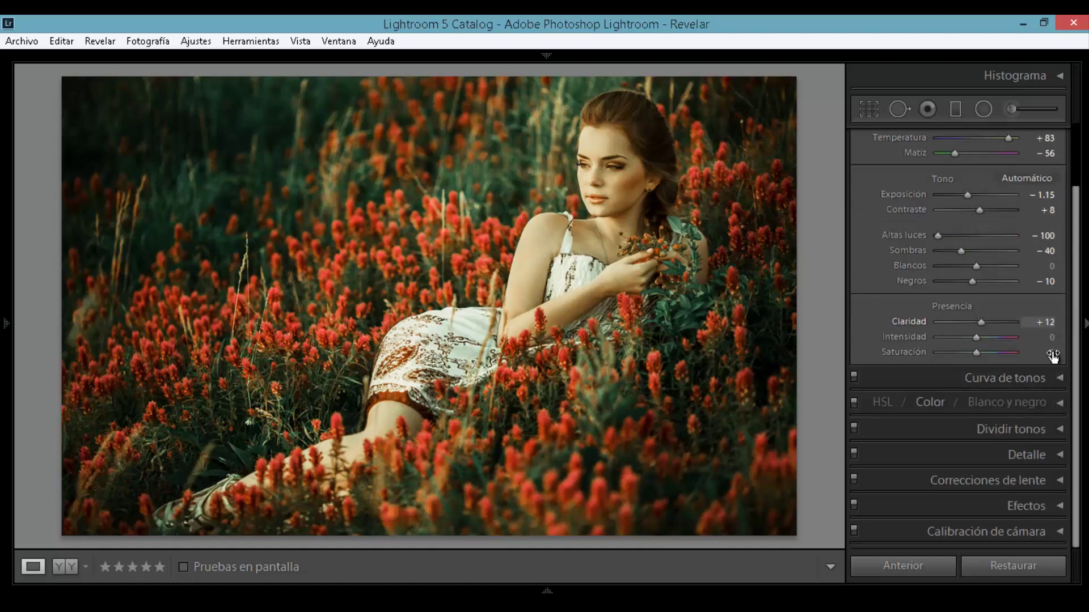
pyautogui.click(1059, 428)
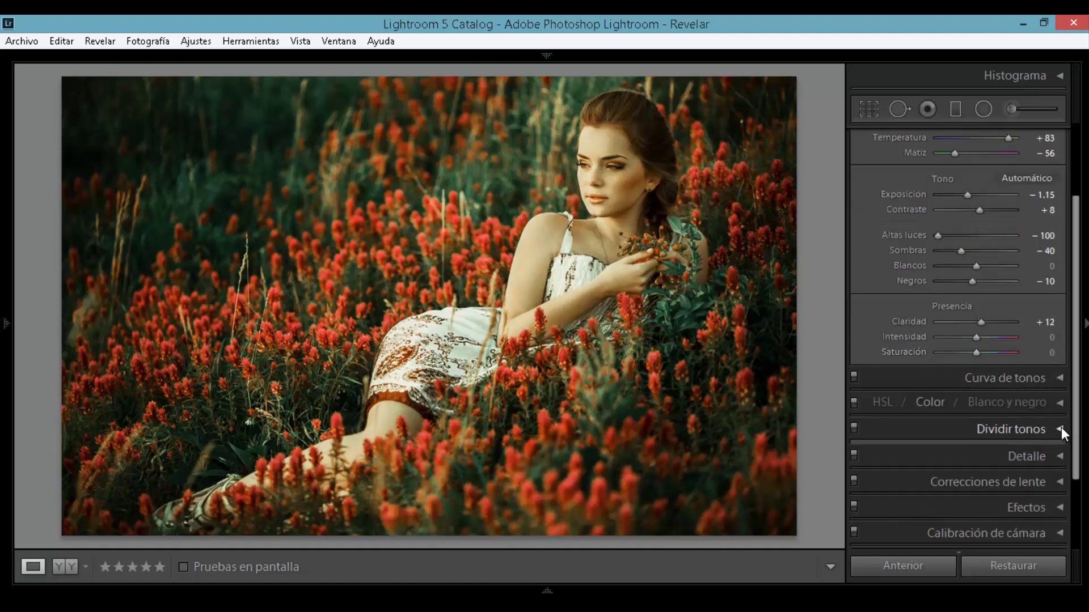
pyautogui.scroll(3, 1060, 189)
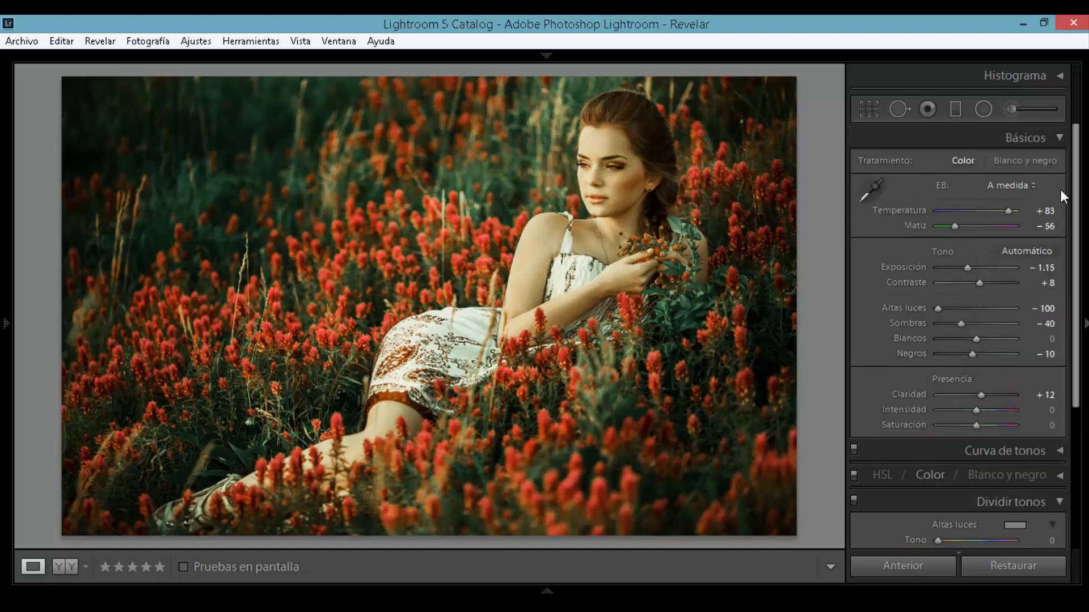
# - Set the Split Toning highlights to Hue 232 and Saturation 28
pyautogui.click(1058, 138)
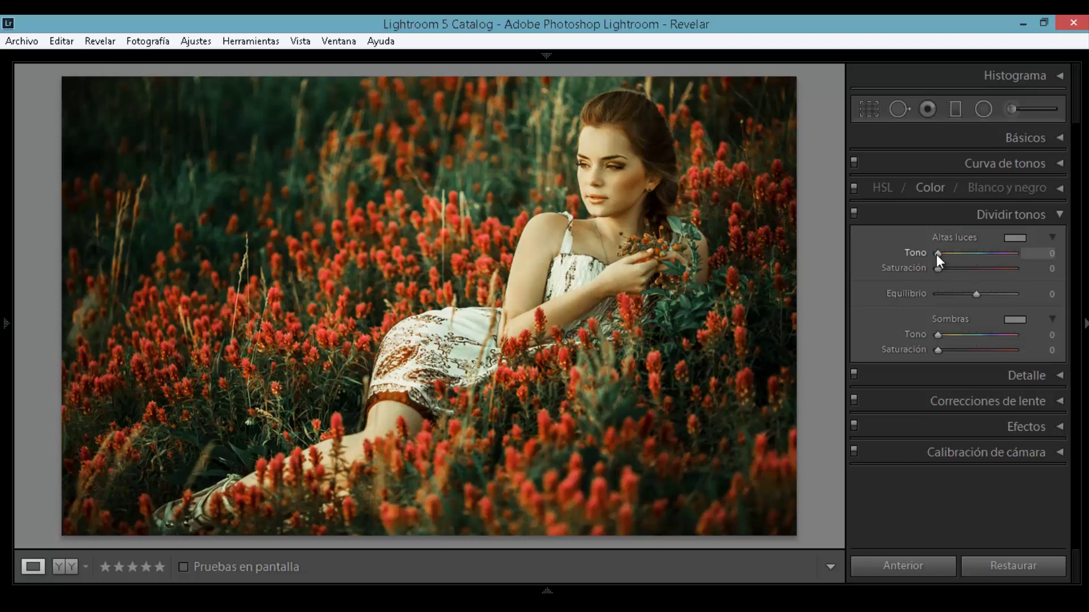
pyautogui.moveTo(940, 254); pyautogui.dragTo(977, 252)
pyautogui.moveTo(979, 251); pyautogui.dragTo(985, 251)
pyautogui.moveTo(984, 250); pyautogui.dragTo(985, 250)
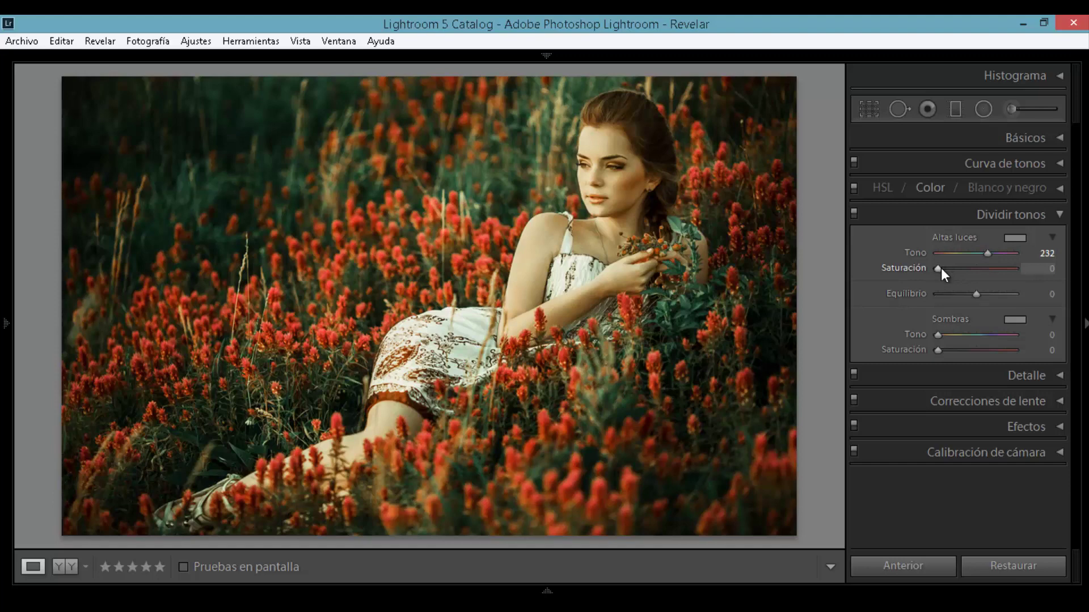
pyautogui.moveTo(937, 269); pyautogui.dragTo(958, 268)
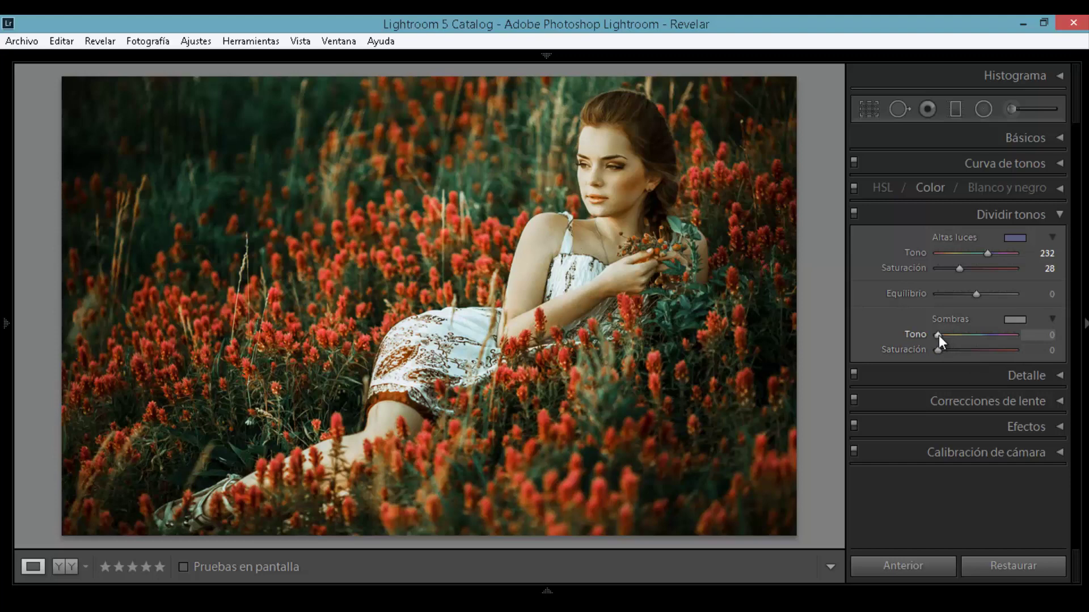
# - Set Split Toning shadows to Hue 255 and Saturation 66, and Balance to +71
pyautogui.moveTo(938, 335); pyautogui.dragTo(988, 335)
pyautogui.moveTo(989, 335); pyautogui.dragTo(992, 334)
pyautogui.moveTo(993, 334); pyautogui.dragTo(993, 334)
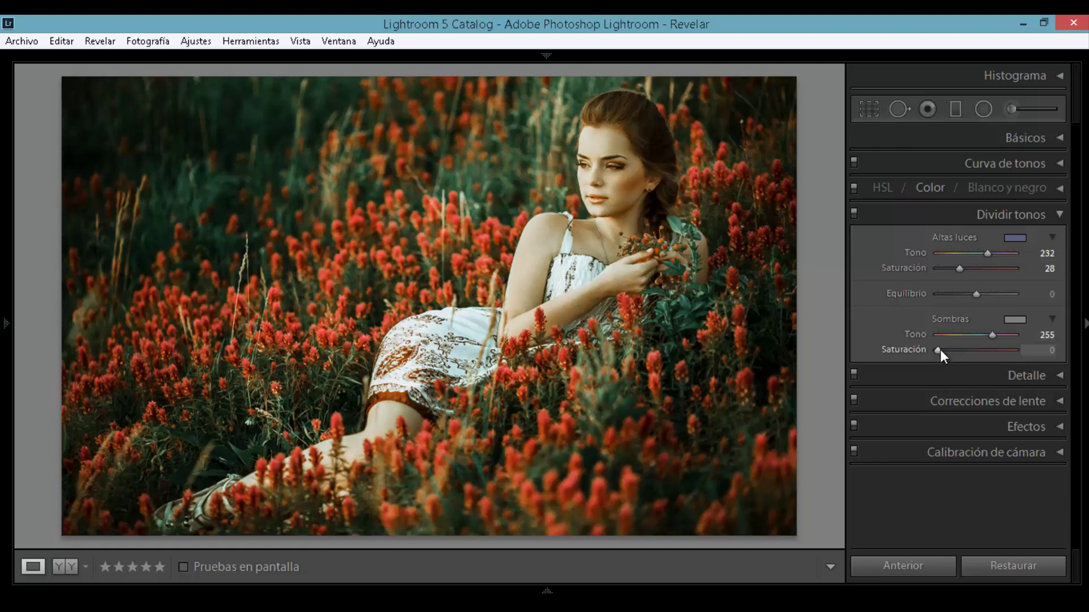
pyautogui.moveTo(938, 352); pyautogui.dragTo(978, 354)
pyautogui.moveTo(982, 353); pyautogui.dragTo(987, 350)
pyautogui.moveTo(988, 350); pyautogui.dragTo(989, 351)
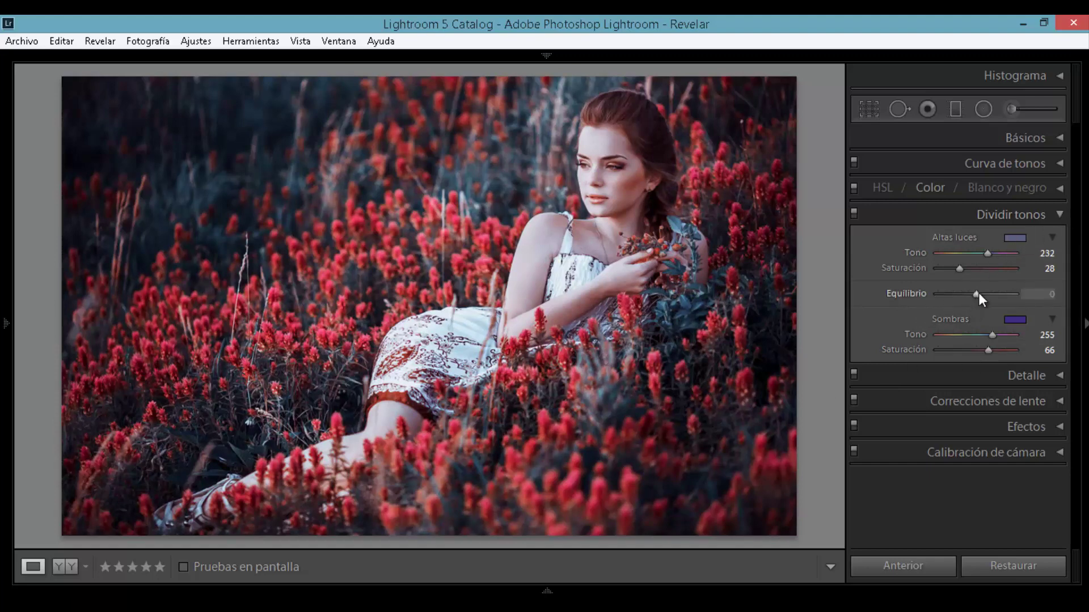
pyautogui.moveTo(977, 293); pyautogui.dragTo(1004, 294)
pyautogui.moveTo(1005, 291); pyautogui.dragTo(1006, 291)
# - Enable Remove Chromatic Aberration in Lens Corrections, with that group collapsed again afterwards
pyautogui.click(1058, 215)
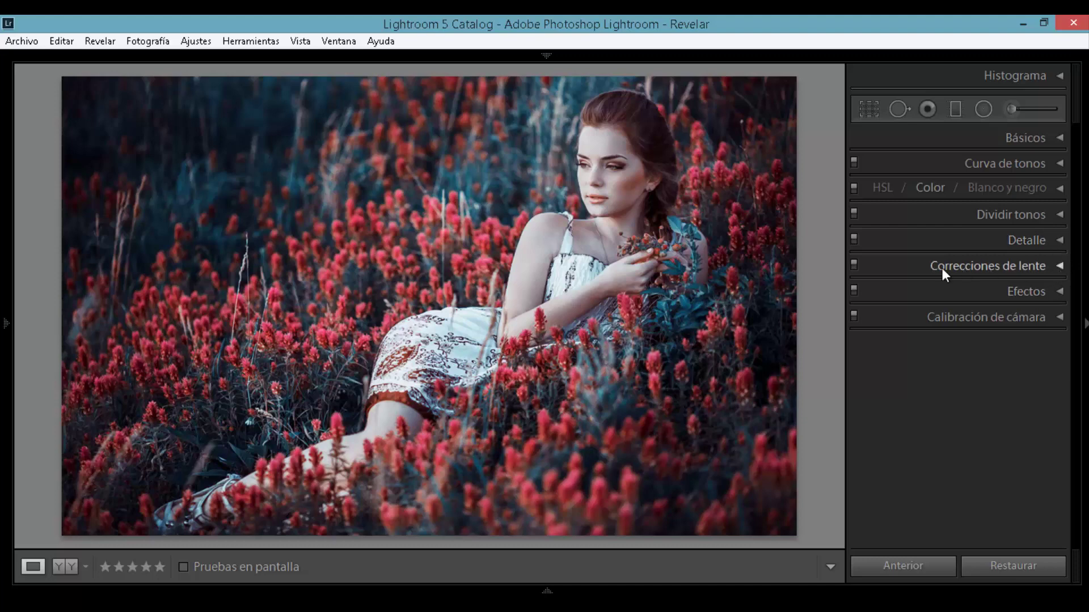
pyautogui.click(1057, 265)
pyautogui.click(889, 329)
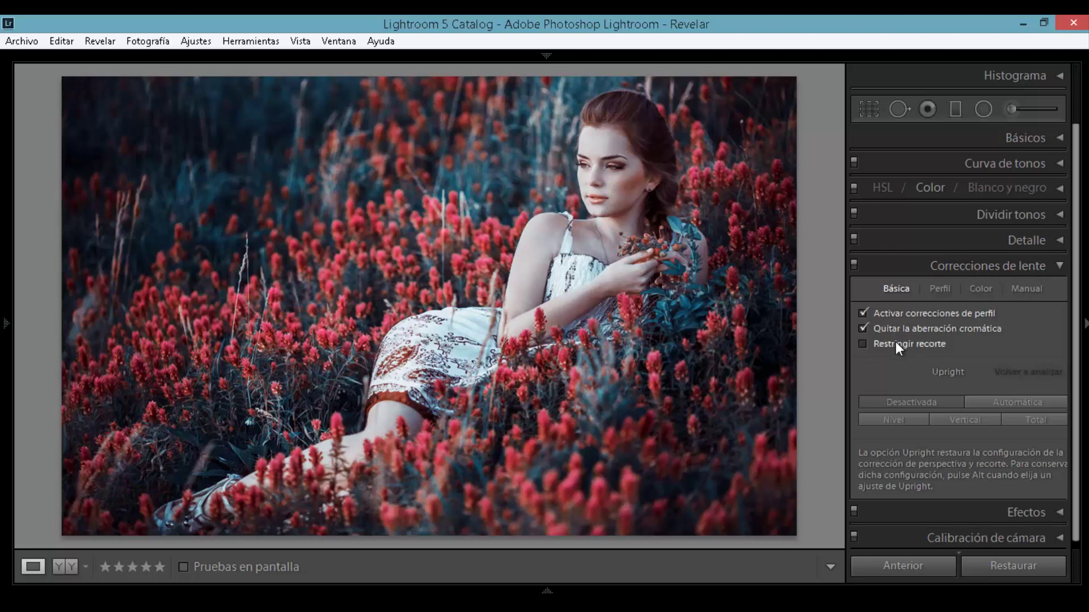
pyautogui.click(1059, 265)
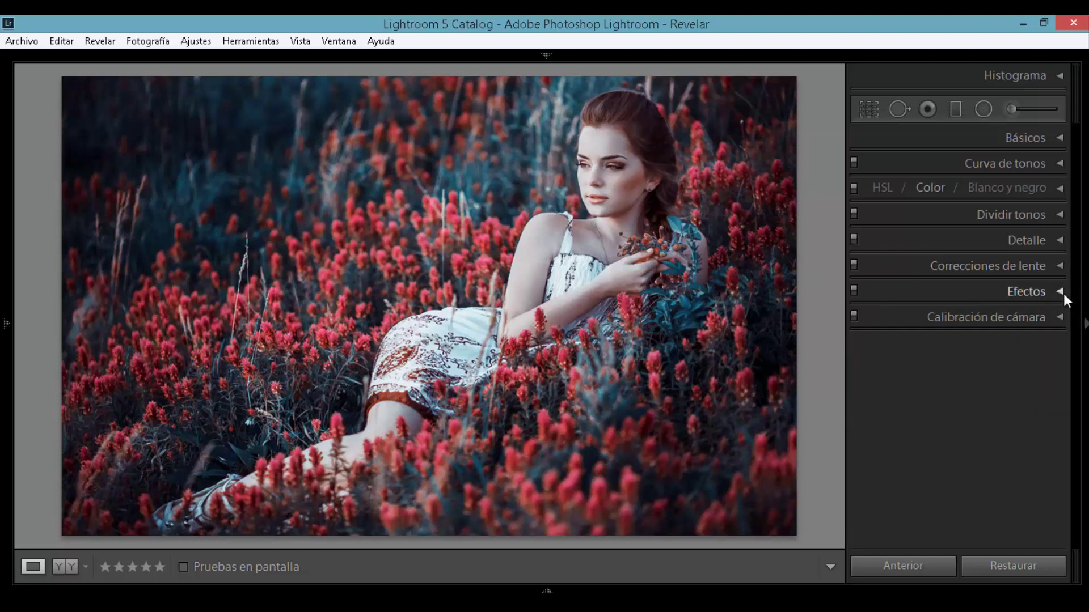
pyautogui.click(1060, 292)
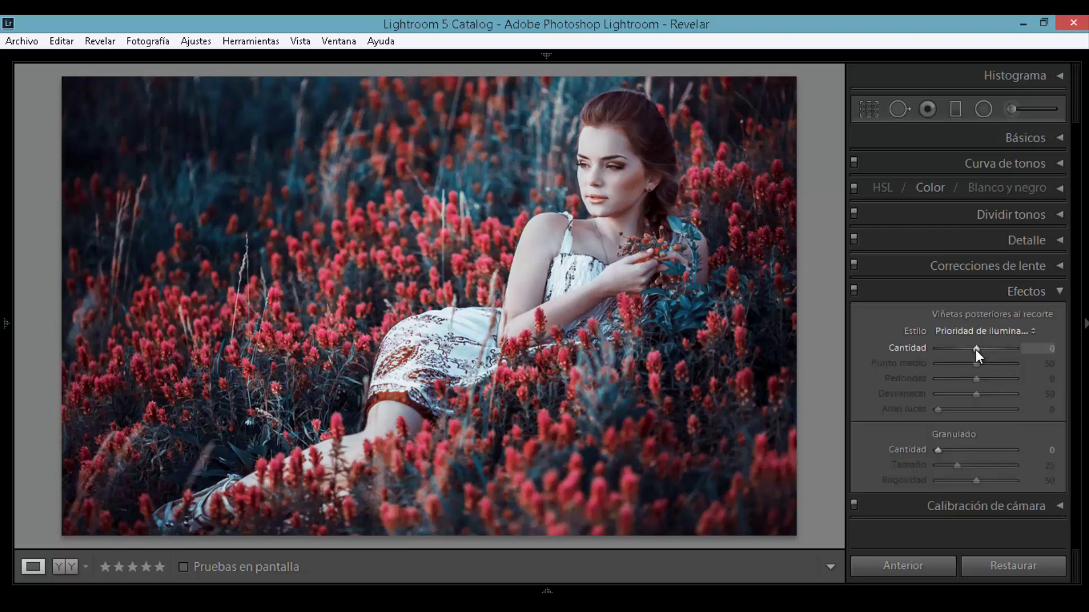
# - Set the Effects post-crop vignette Amount to -15 and collapse Effects
pyautogui.moveTo(975, 350); pyautogui.dragTo(971, 351)
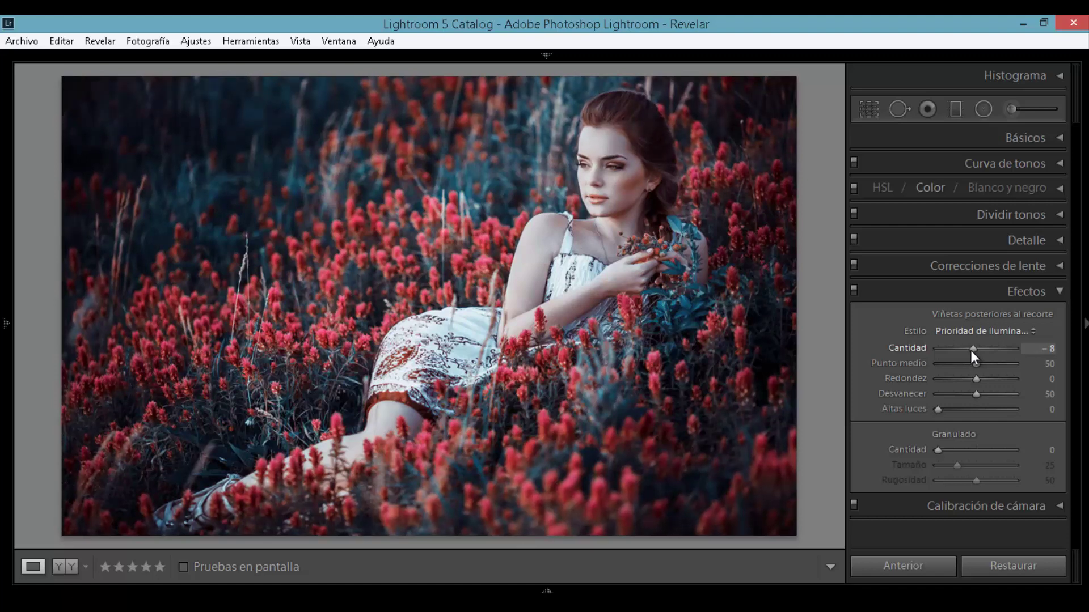
pyautogui.moveTo(971, 350); pyautogui.dragTo(969, 351)
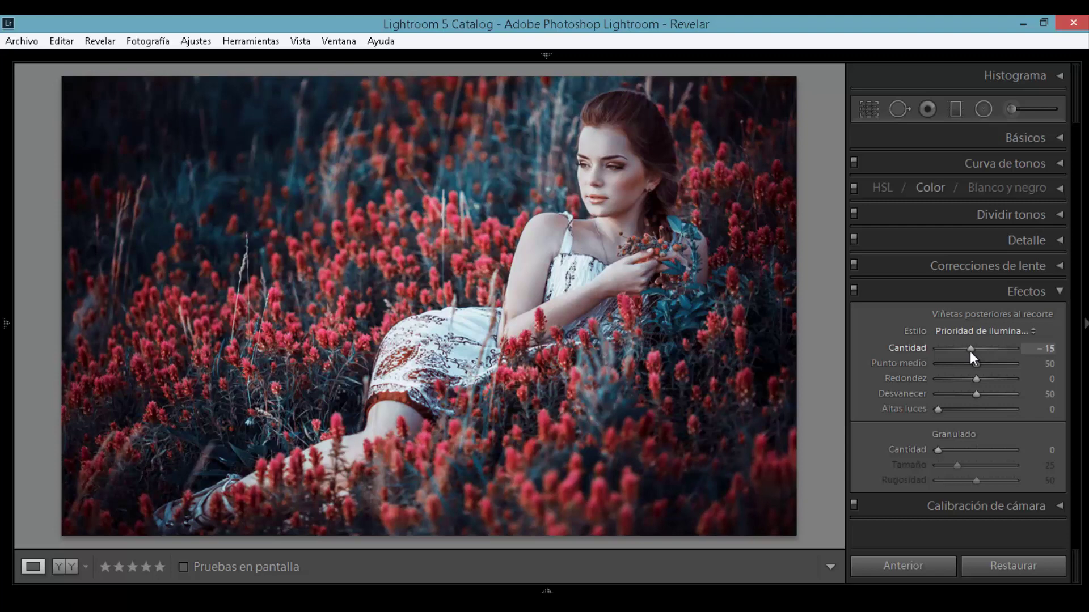
pyautogui.click(1060, 290)
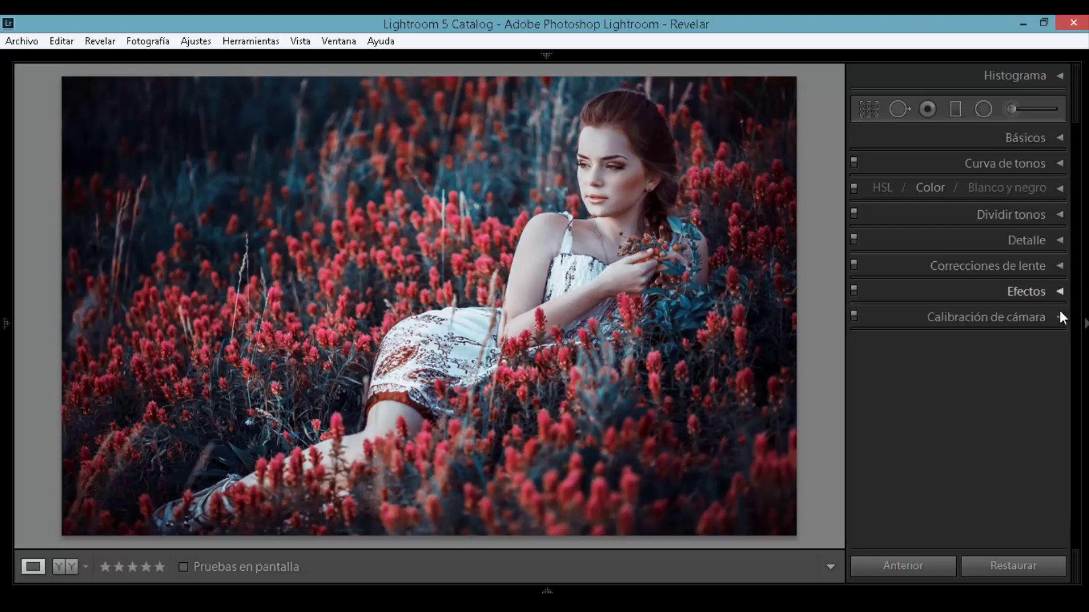
# - In Camera Calibration, set Shadows Tint +46 and the Red primary to Hue +100, Saturation -75
pyautogui.click(1061, 317)
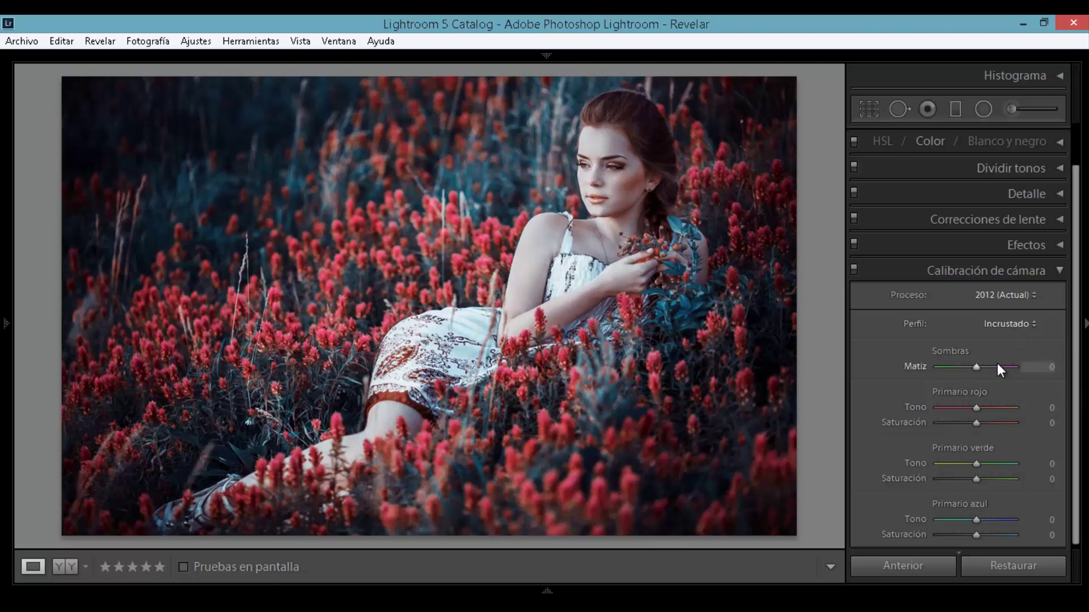
pyautogui.moveTo(977, 366); pyautogui.dragTo(1002, 367)
pyautogui.moveTo(999, 367); pyautogui.dragTo(995, 367)
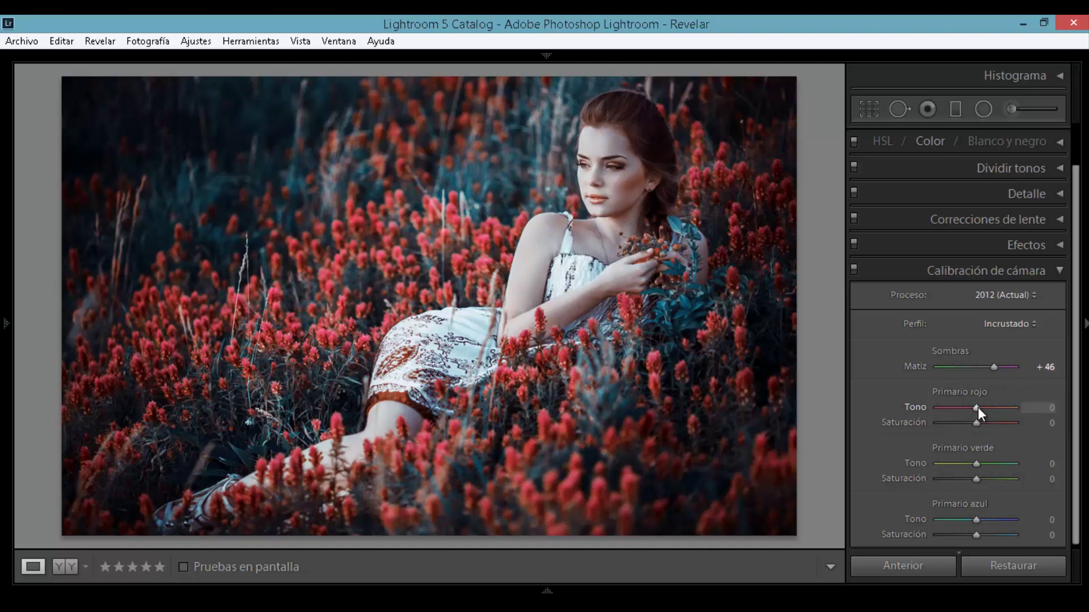
pyautogui.moveTo(977, 407); pyautogui.dragTo(1079, 415)
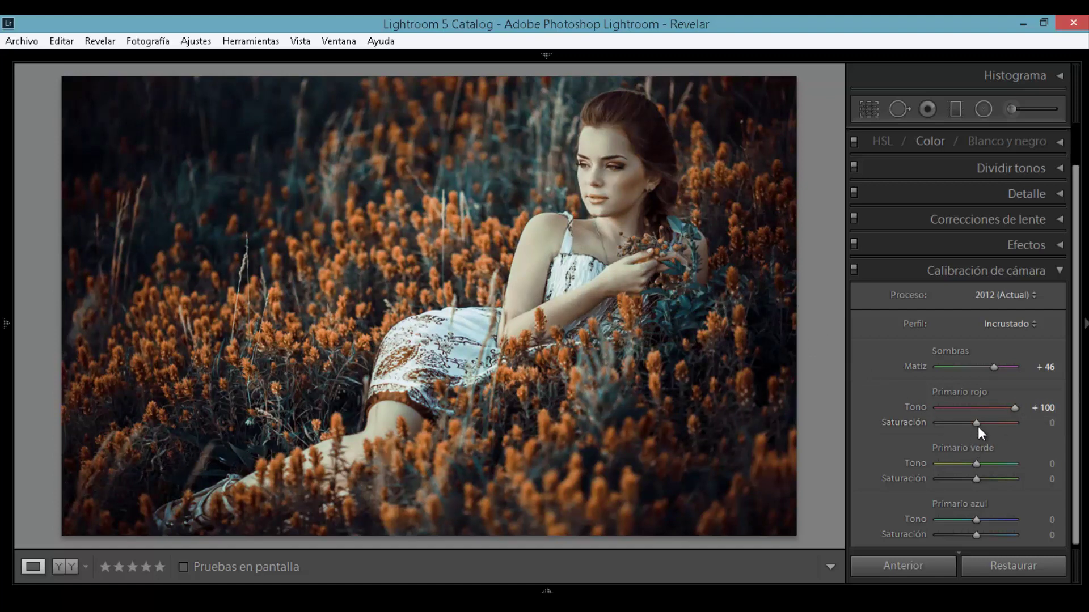
pyautogui.moveTo(976, 423); pyautogui.dragTo(948, 424)
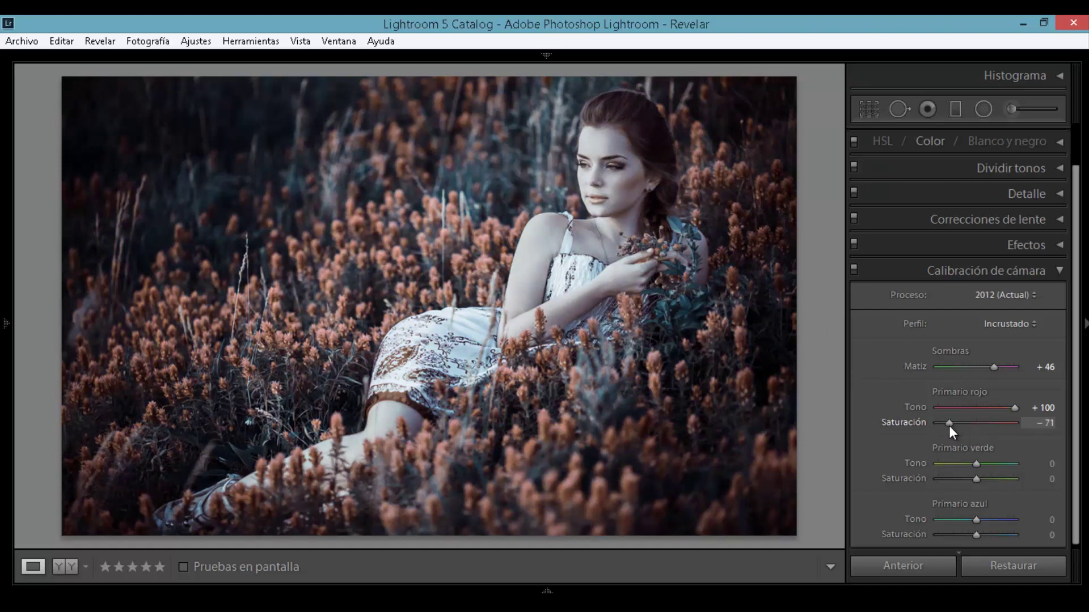
pyautogui.moveTo(949, 426); pyautogui.dragTo(948, 426)
# - Set the Green primary to Hue +40, Saturation +35, and Blue to Hue -15, Saturation -21
pyautogui.moveTo(976, 464); pyautogui.dragTo(986, 466)
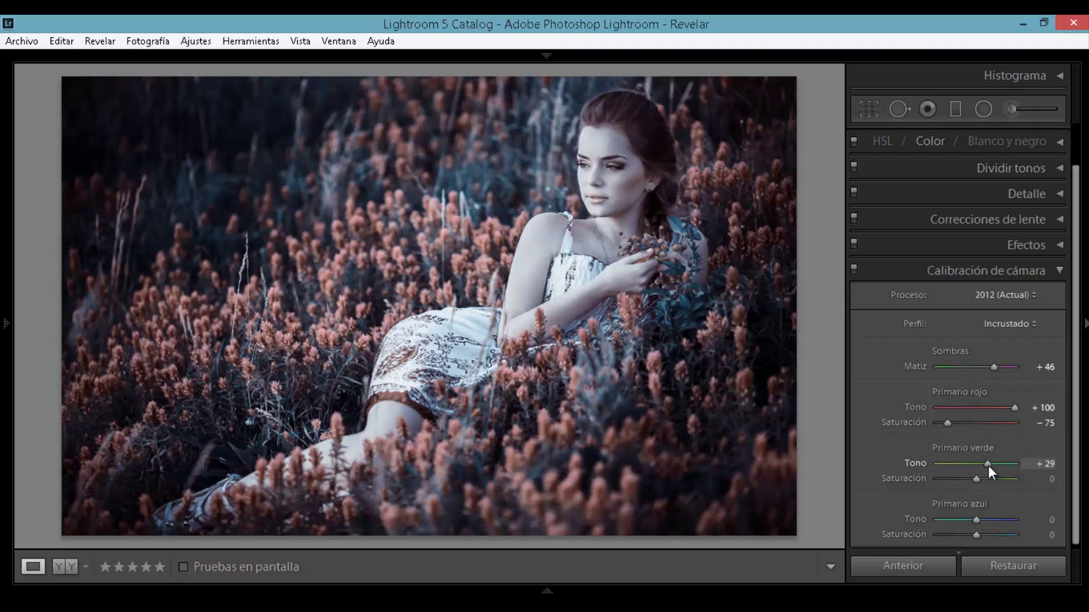
pyautogui.moveTo(989, 465); pyautogui.dragTo(992, 465)
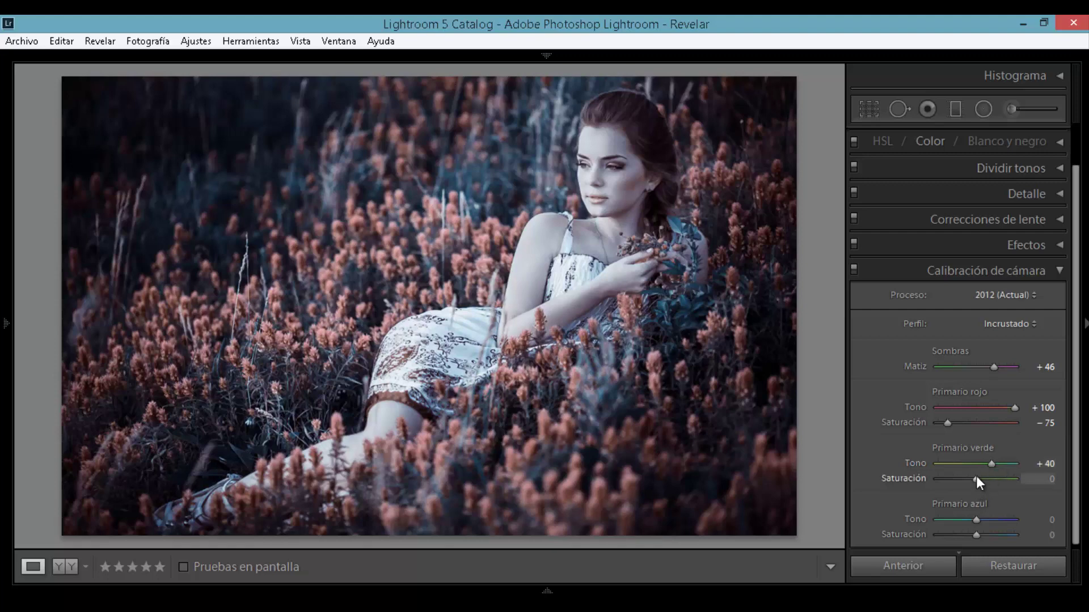
pyautogui.moveTo(976, 478); pyautogui.dragTo(993, 478)
pyautogui.moveTo(992, 478); pyautogui.dragTo(989, 477)
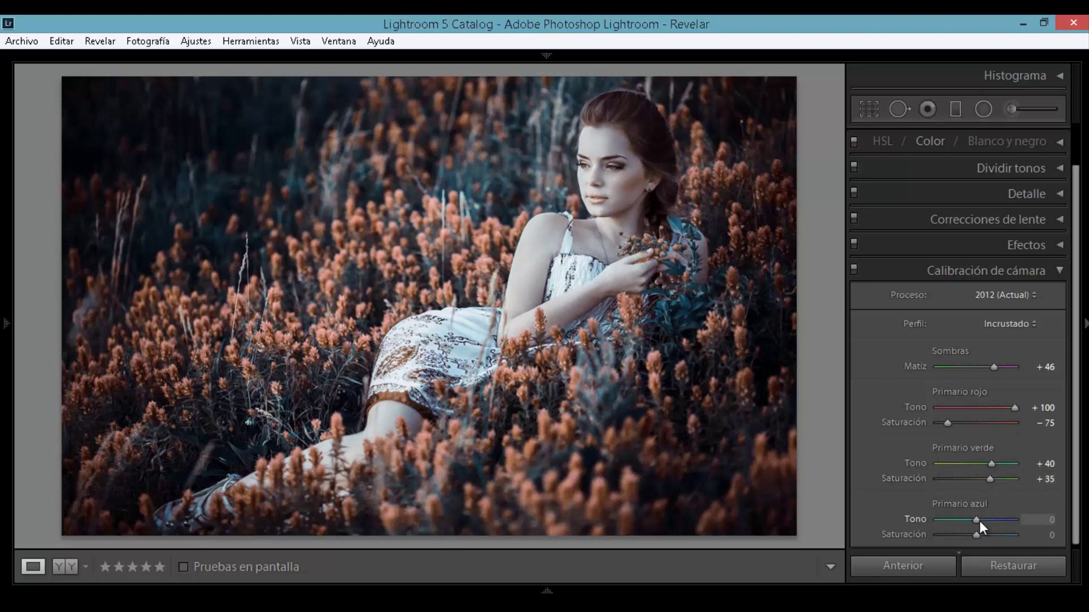
pyautogui.moveTo(979, 521); pyautogui.dragTo(972, 521)
pyautogui.click(974, 535)
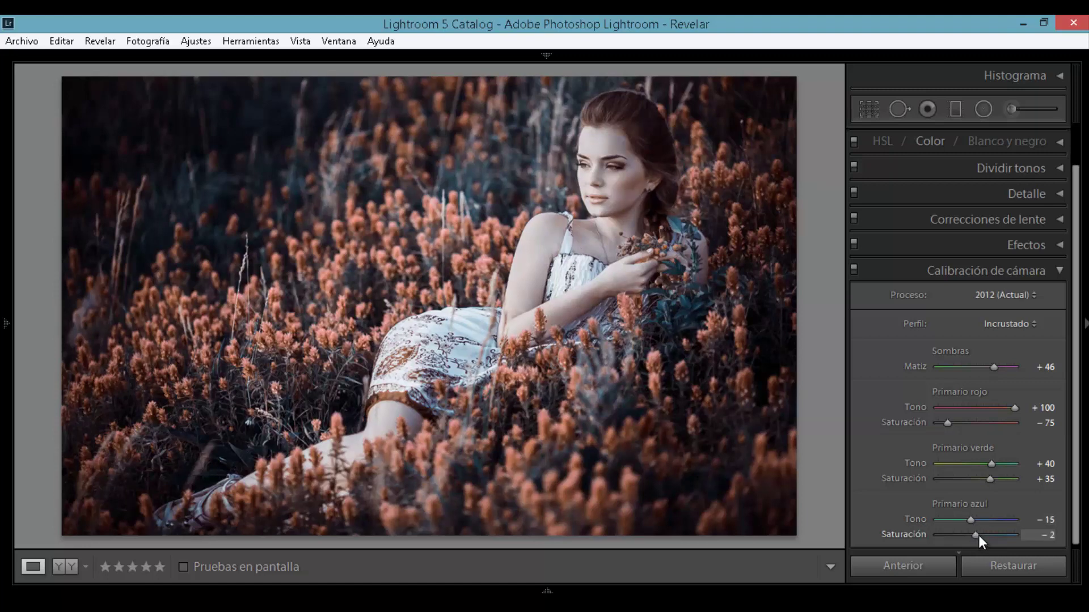
pyautogui.moveTo(979, 536); pyautogui.dragTo(972, 536)
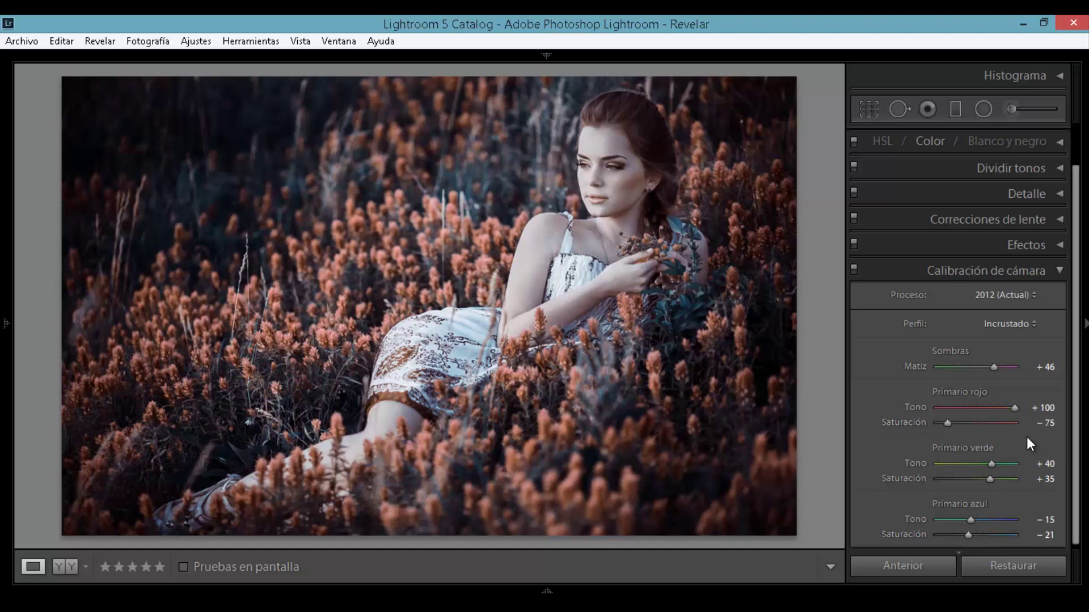
pyautogui.scroll(2, 1026, 366)
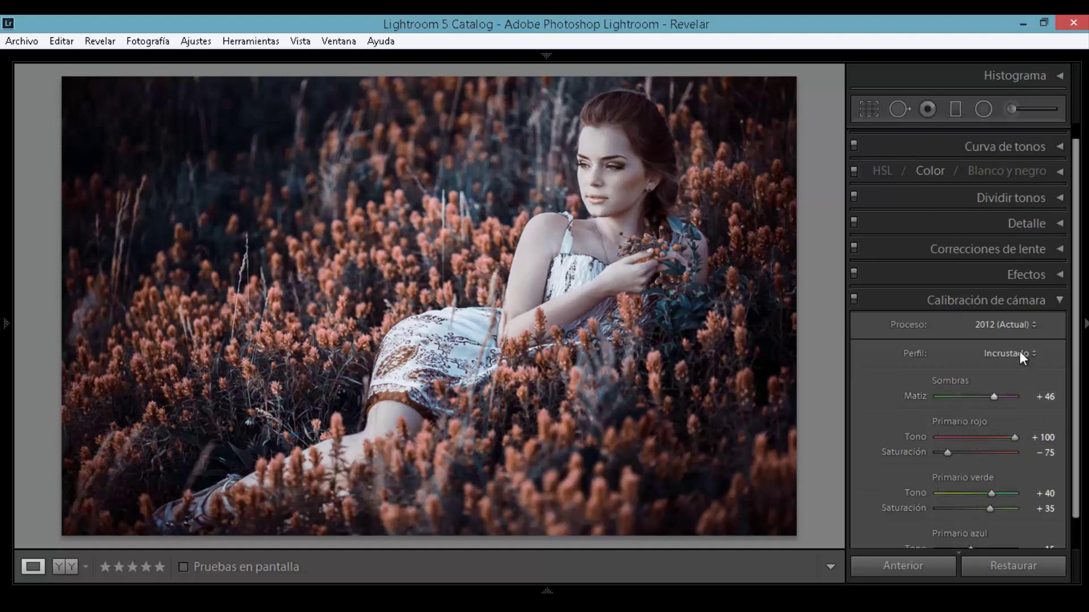
pyautogui.scroll(1, 1019, 351)
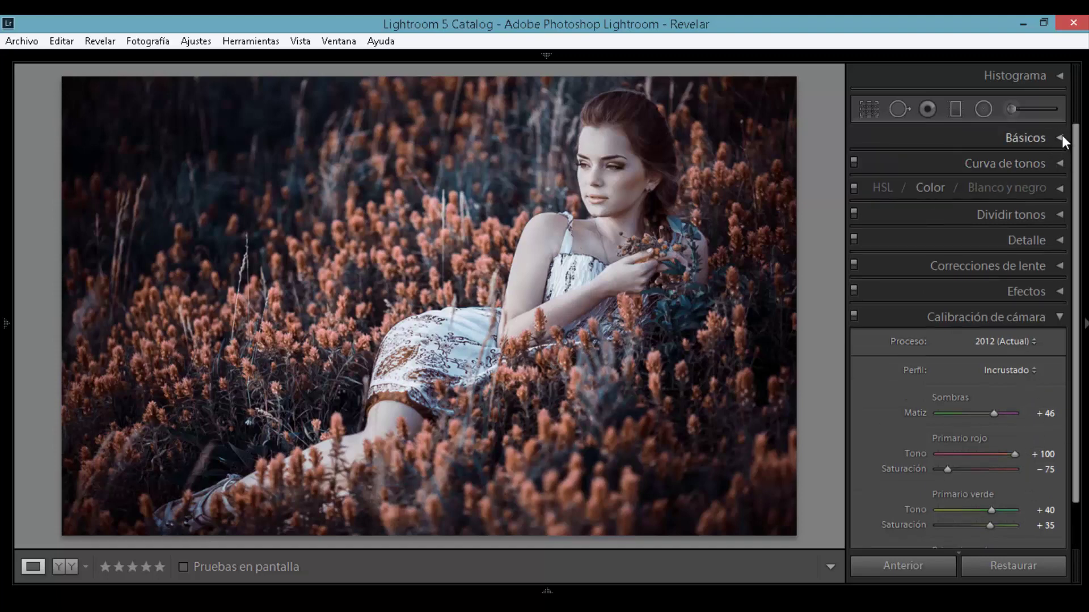
# - In Basic, set Vibrance +75, Saturation +65 and Temperature +67
pyautogui.click(1062, 136)
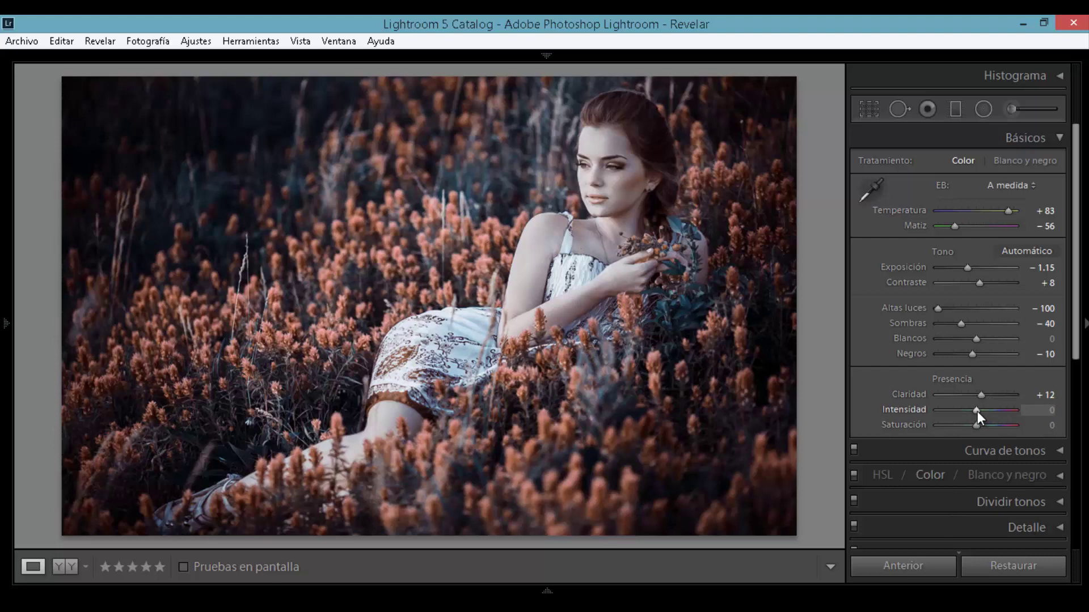
pyautogui.moveTo(978, 410); pyautogui.dragTo(1004, 407)
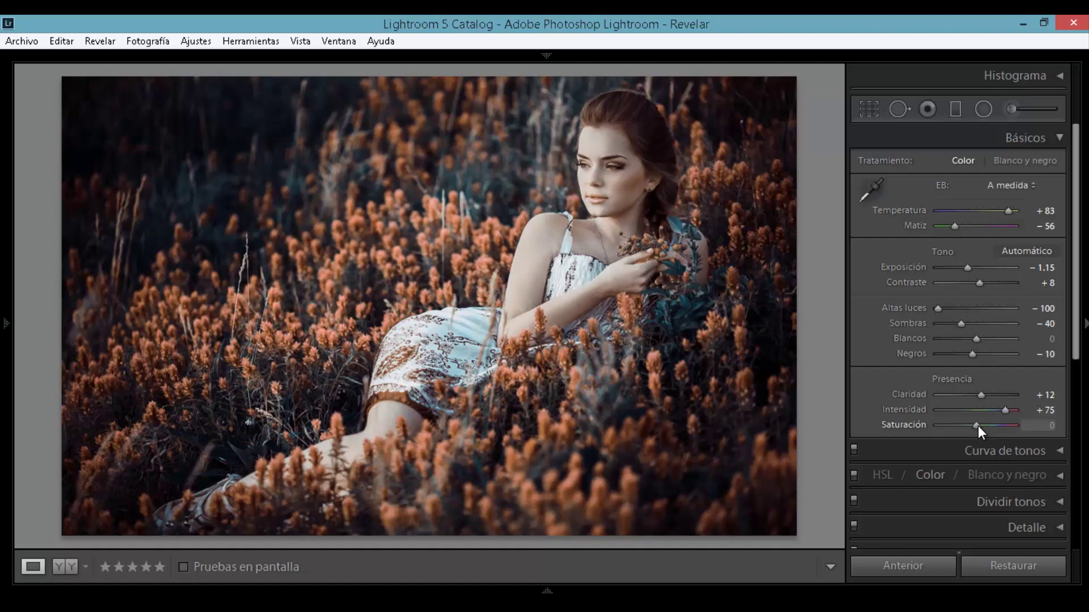
pyautogui.moveTo(978, 425); pyautogui.dragTo(993, 422)
pyautogui.moveTo(995, 427); pyautogui.dragTo(998, 427)
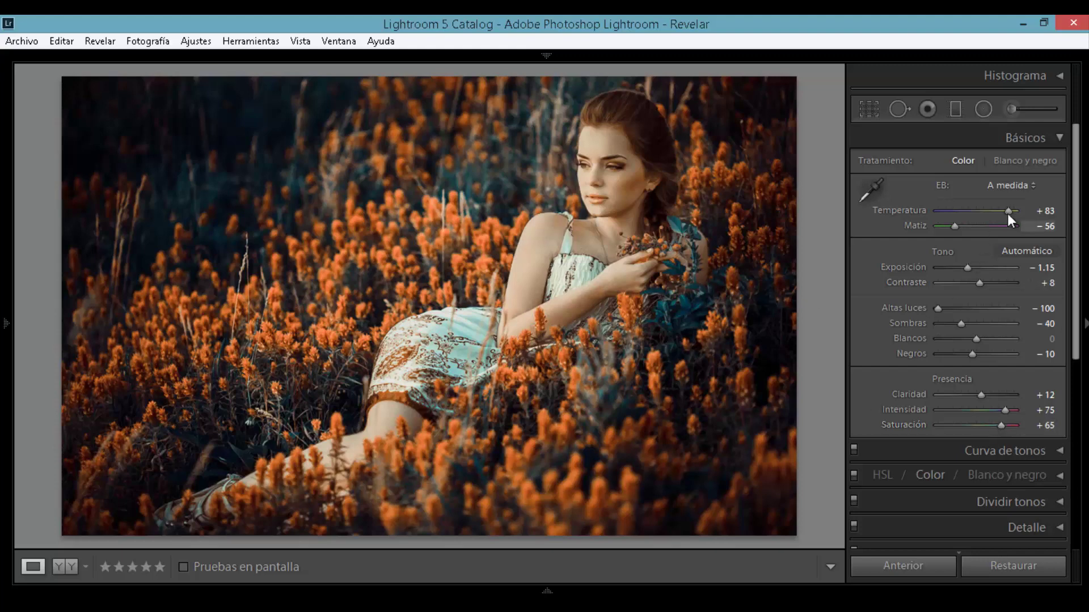
pyautogui.moveTo(1009, 212); pyautogui.dragTo(1001, 213)
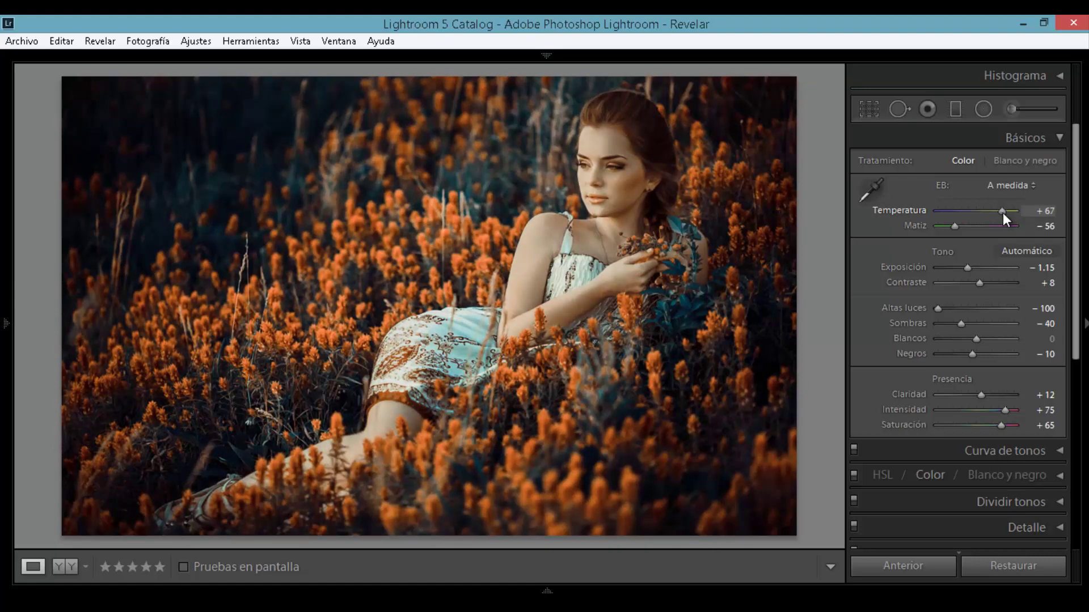
pyautogui.scroll(-3, 1073, 320)
# - In HSL/Color, set Oranges to Hue -10, Saturation -24 and Luminance +18
pyautogui.moveTo(1073, 320); pyautogui.dragTo(1066, 369)
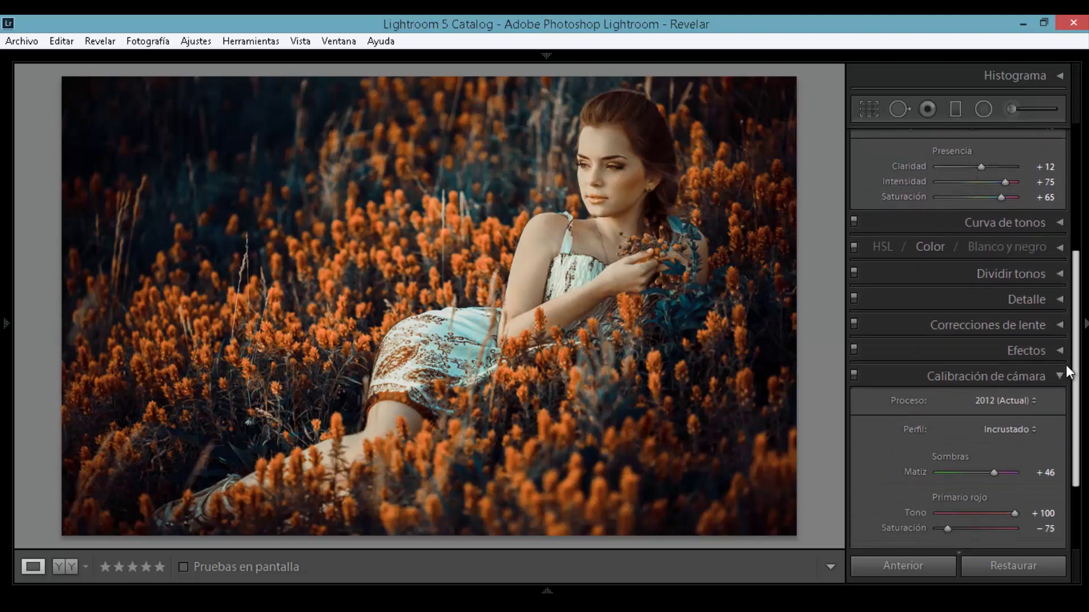
pyautogui.click(934, 240)
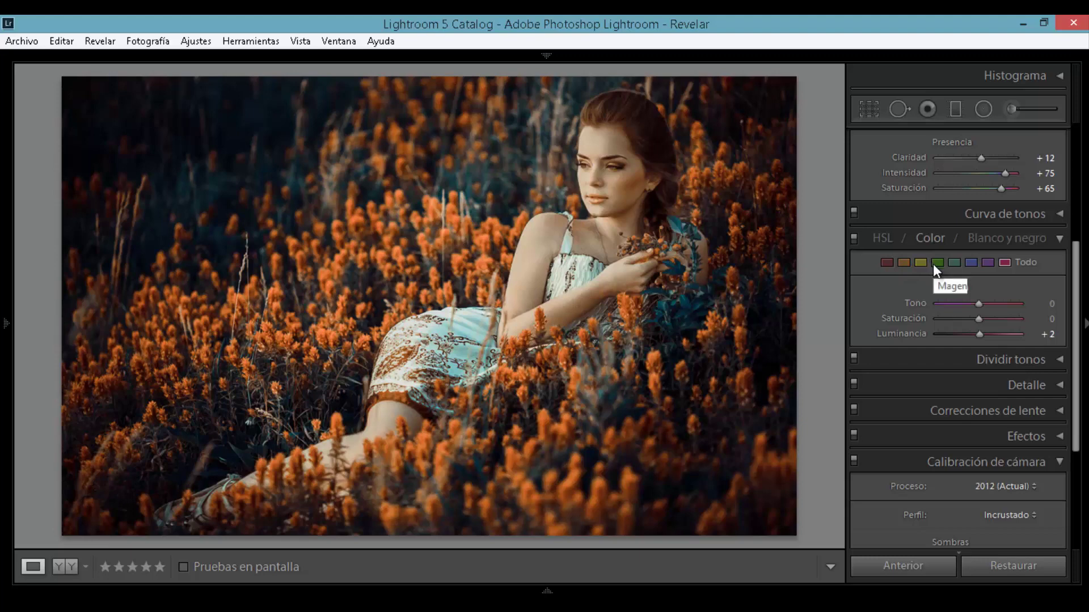
pyautogui.click(970, 263)
pyautogui.moveTo(975, 304)
pyautogui.mouseDown()
pyautogui.moveTo(987, 316)
pyautogui.moveTo(969, 319)
pyautogui.mouseUp()
pyautogui.click(902, 262)
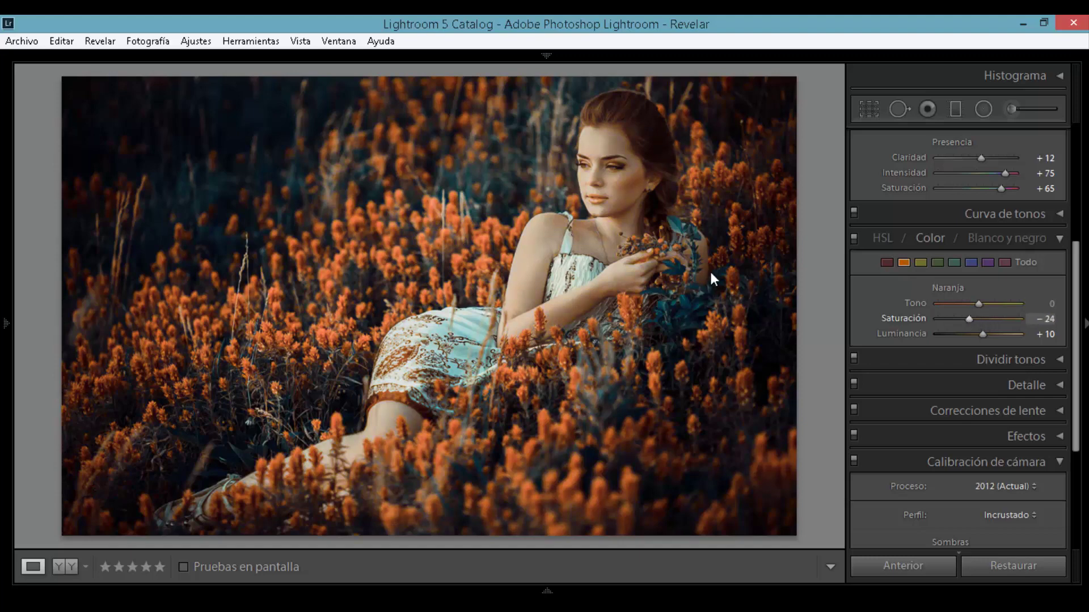
pyautogui.moveTo(982, 308)
pyautogui.mouseDown()
pyautogui.moveTo(972, 303)
pyautogui.moveTo(987, 335)
pyautogui.mouseUp()
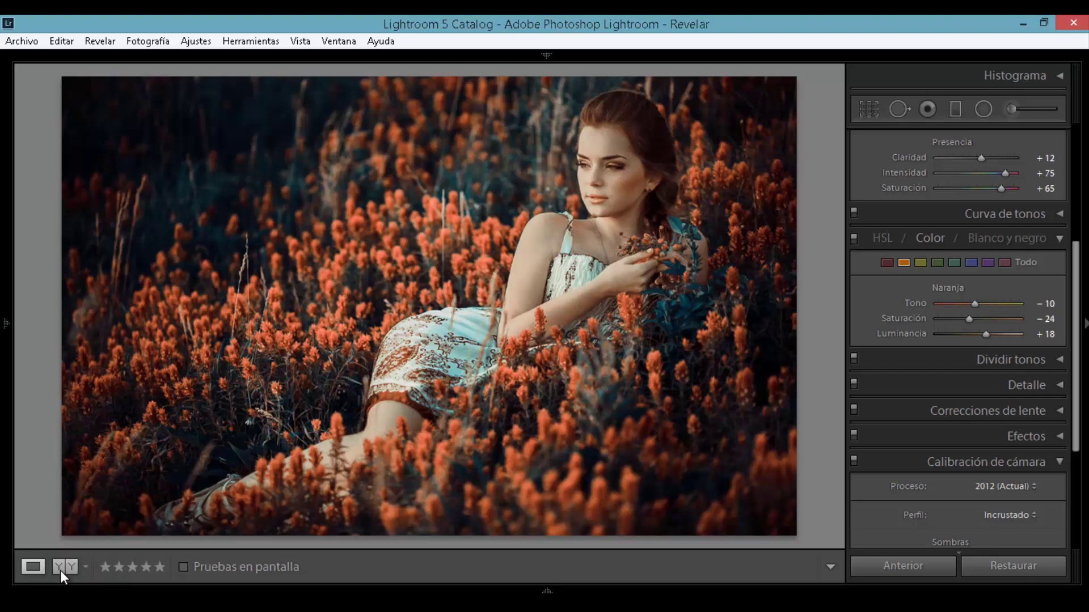
# - Show the original and edited photos in a side-by-side Before/After view, with the left panel hidden
pyautogui.click(60, 570)
pyautogui.press('F7')
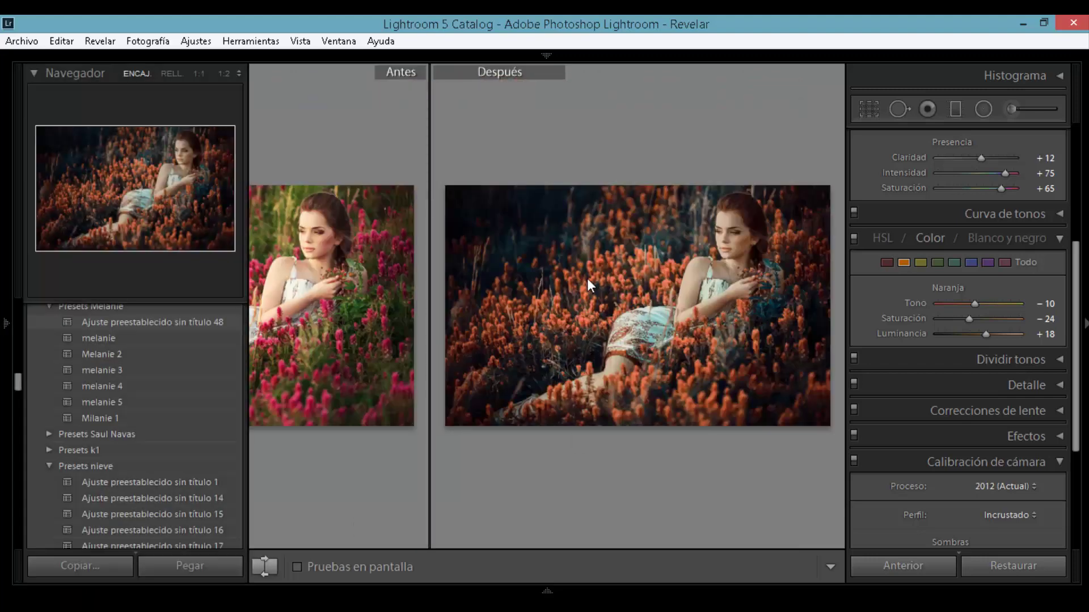
pyautogui.press('F7')
pyautogui.click(64, 567)
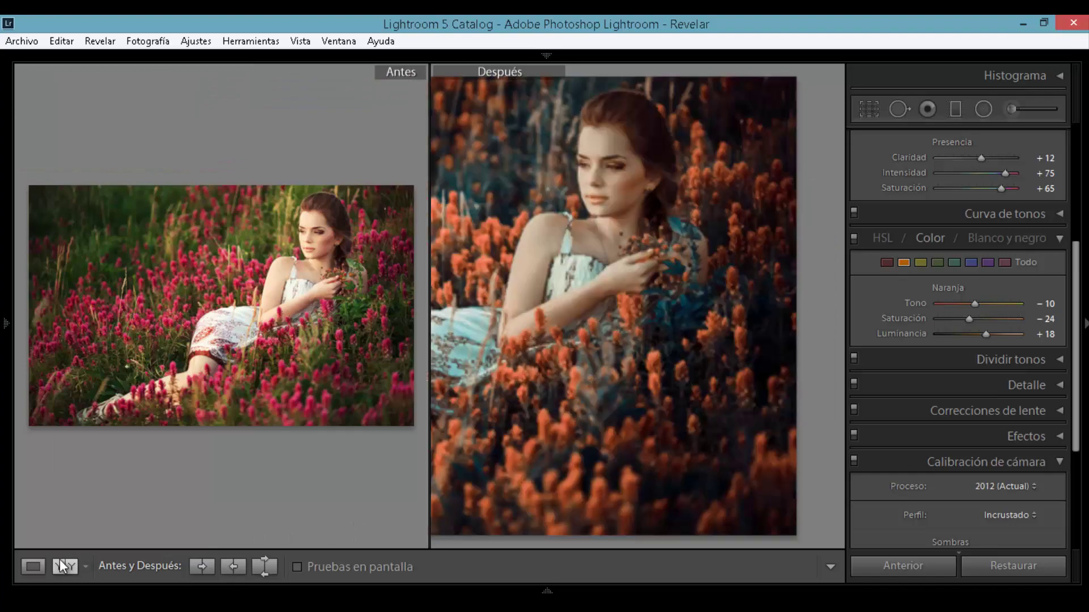